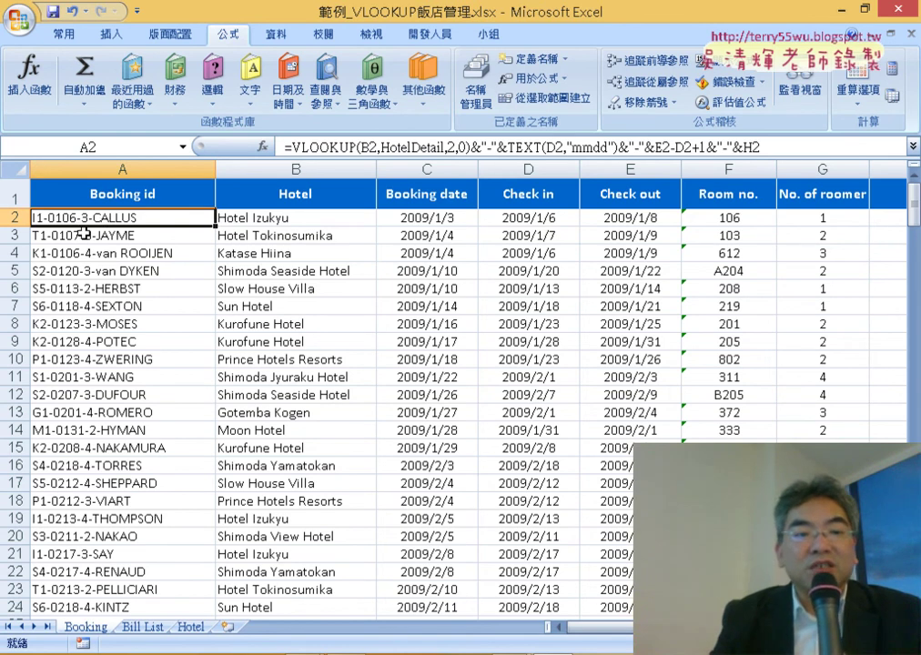
# Compare Bill List's booking id in A2 with the Booking sheet's Booking id column, then select B2.
pyautogui.click(143, 627)
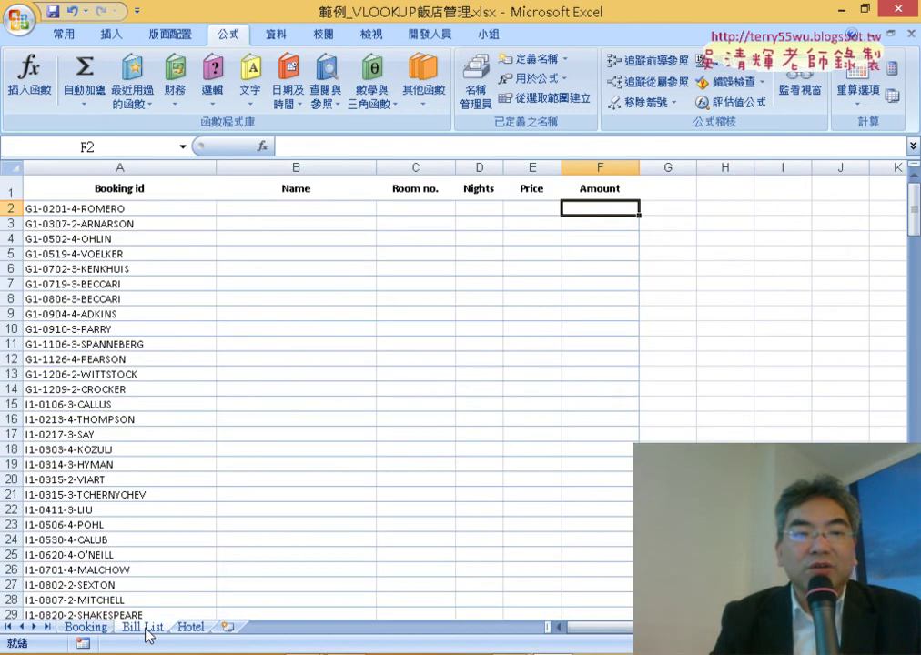
pyautogui.click(145, 210)
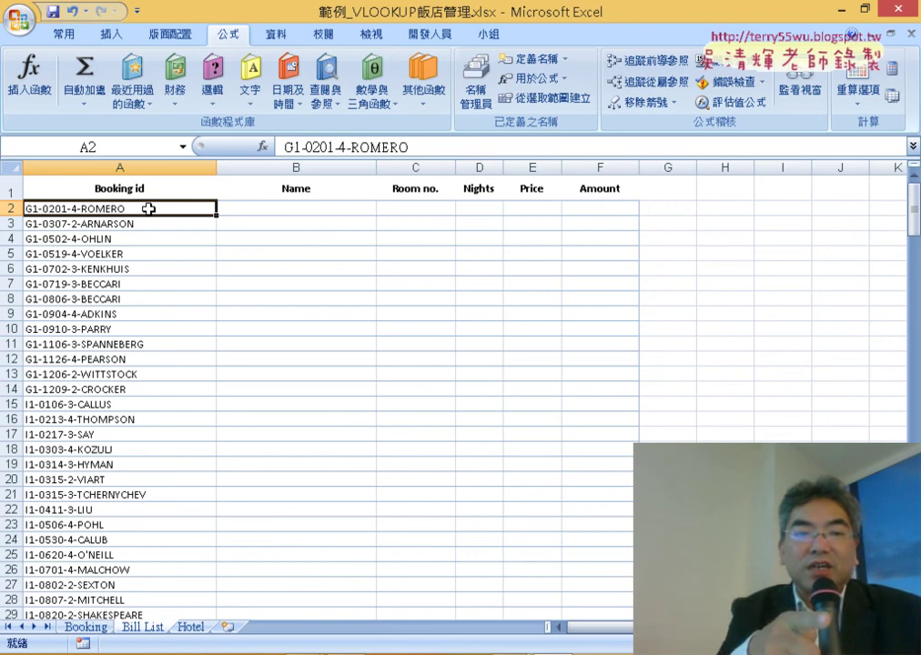
pyautogui.click(87, 628)
pyautogui.click(132, 170)
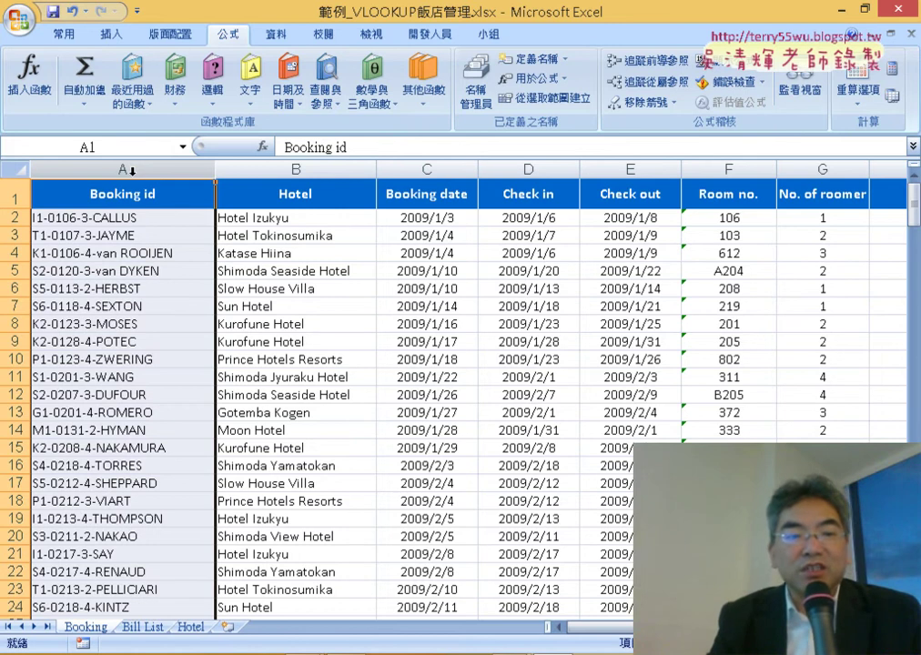
pyautogui.click(143, 627)
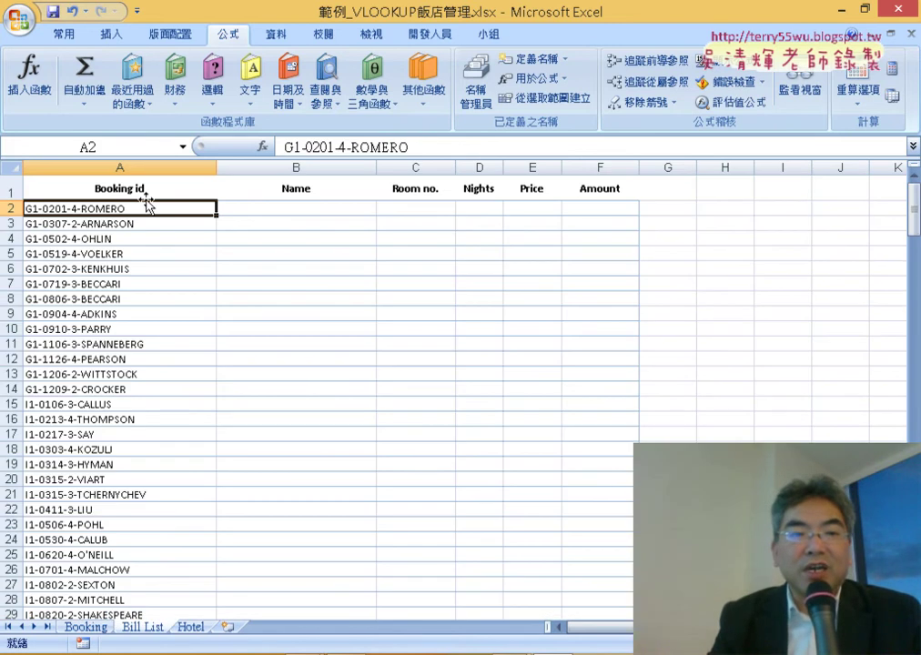
pyautogui.click(303, 204)
# On the Booking sheet, locate and select the First name column.
pyautogui.click(85, 627)
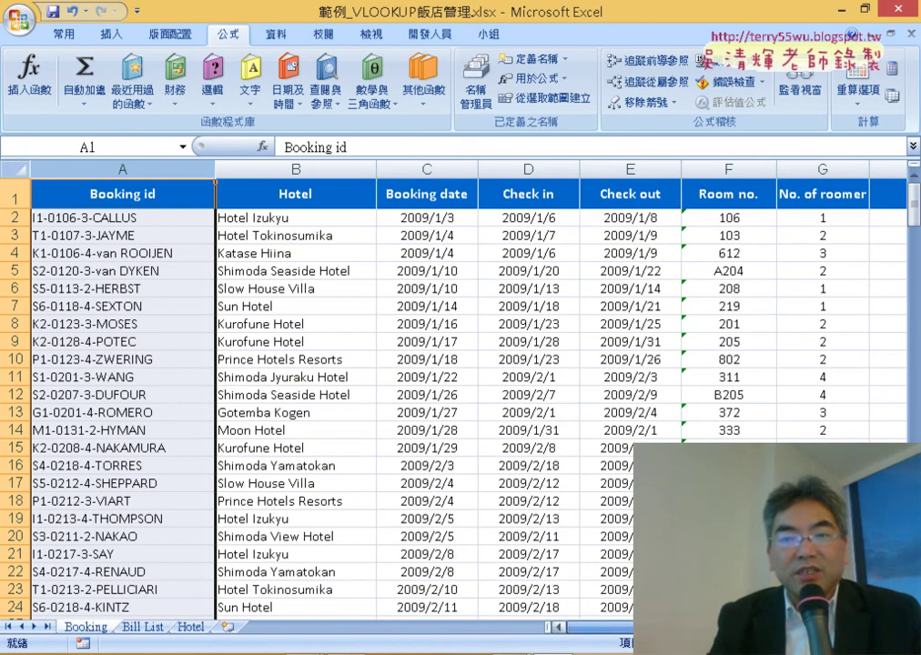
pyautogui.hscroll(2, 546, 364)
pyautogui.click(644, 166)
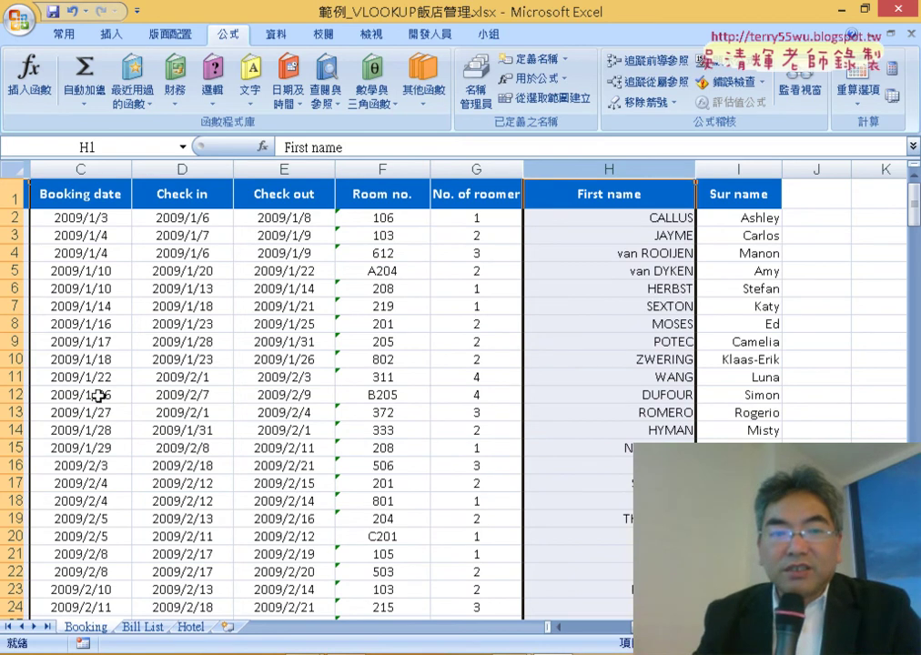
# Start a VLOOKUP in B2 using A2 as lookup value and the Booking named range as table.
pyautogui.click(143, 628)
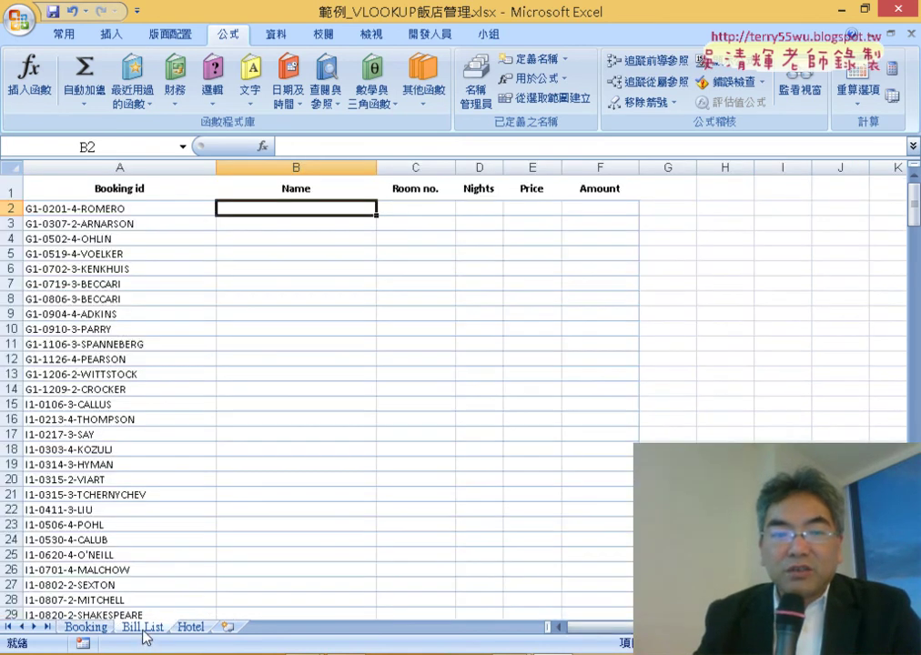
pyautogui.click(263, 148)
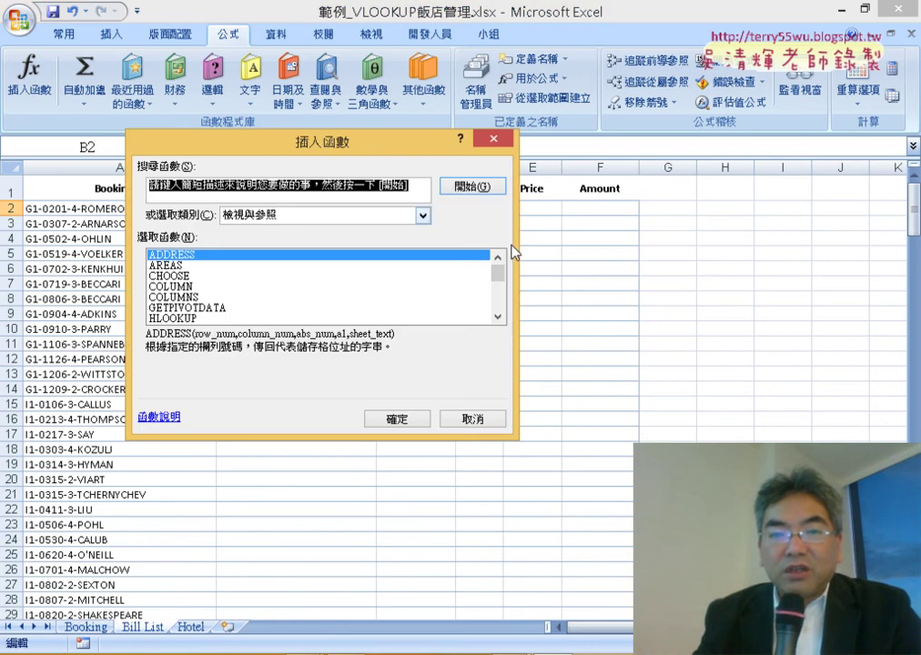
pyautogui.moveTo(497, 260); pyautogui.dragTo(499, 330)
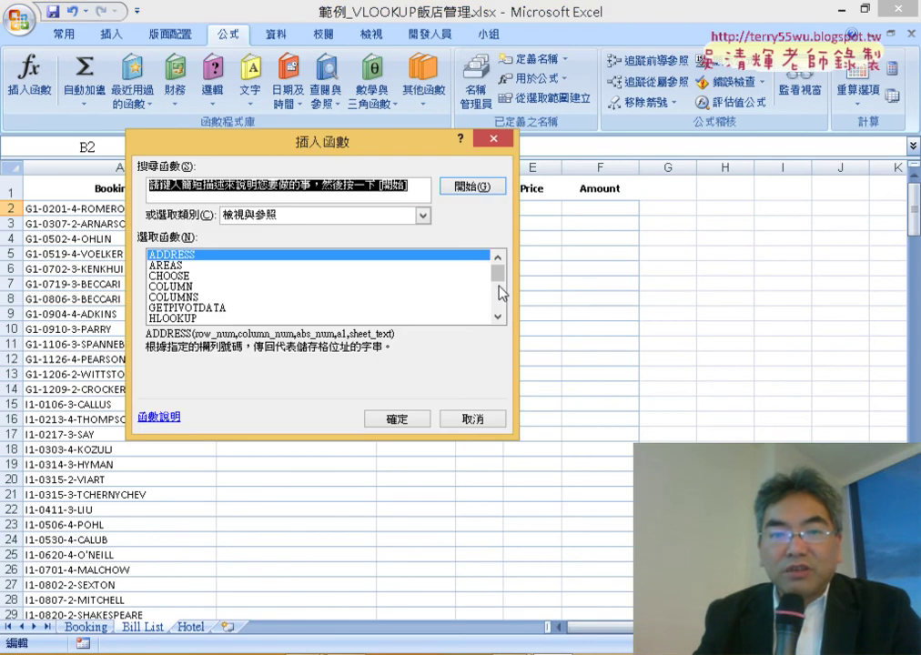
pyautogui.doubleClick(237, 318)
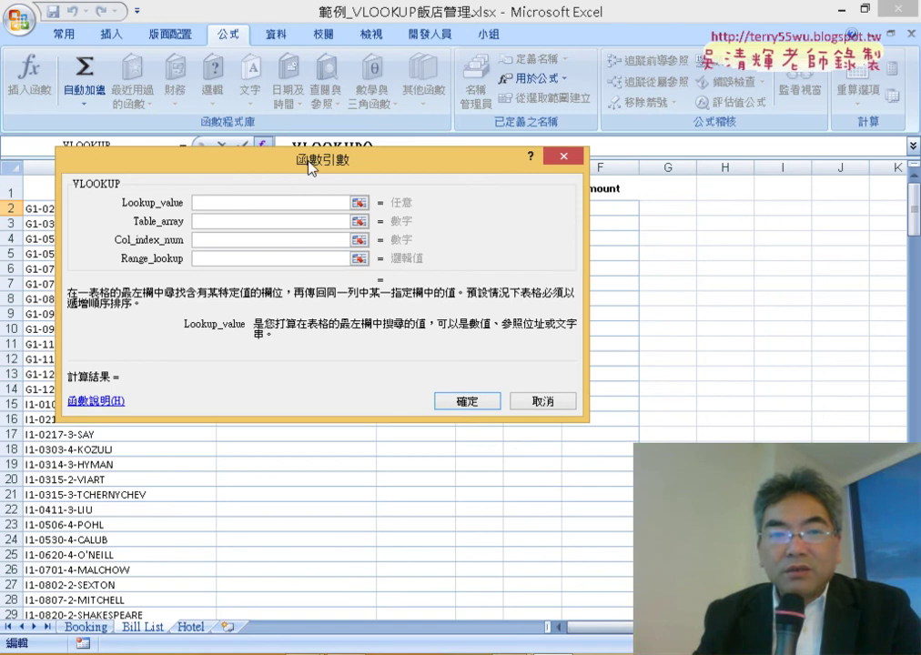
pyautogui.moveTo(310, 164); pyautogui.dragTo(480, 261)
pyautogui.click(134, 209)
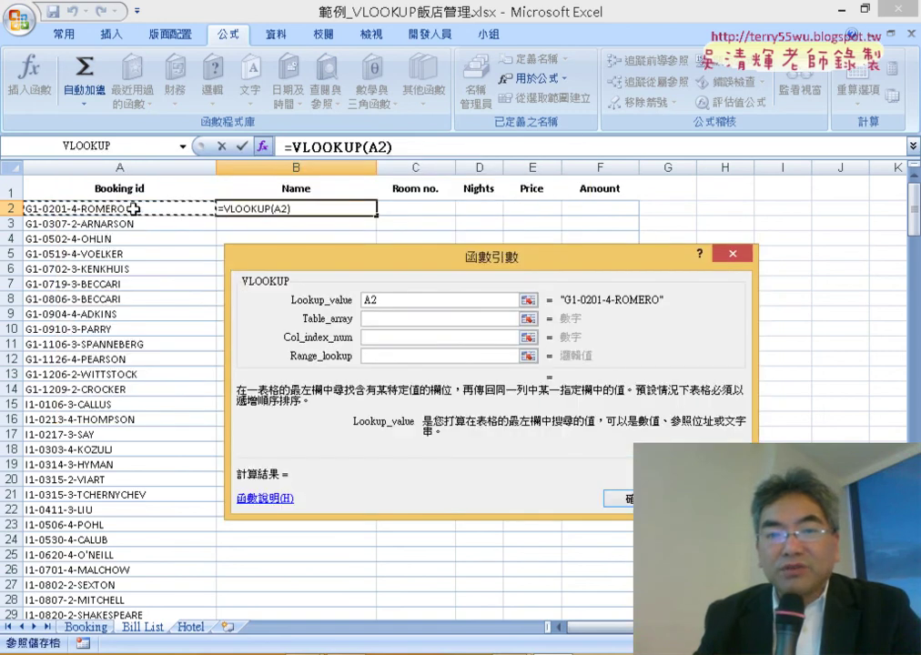
pyautogui.click(393, 318)
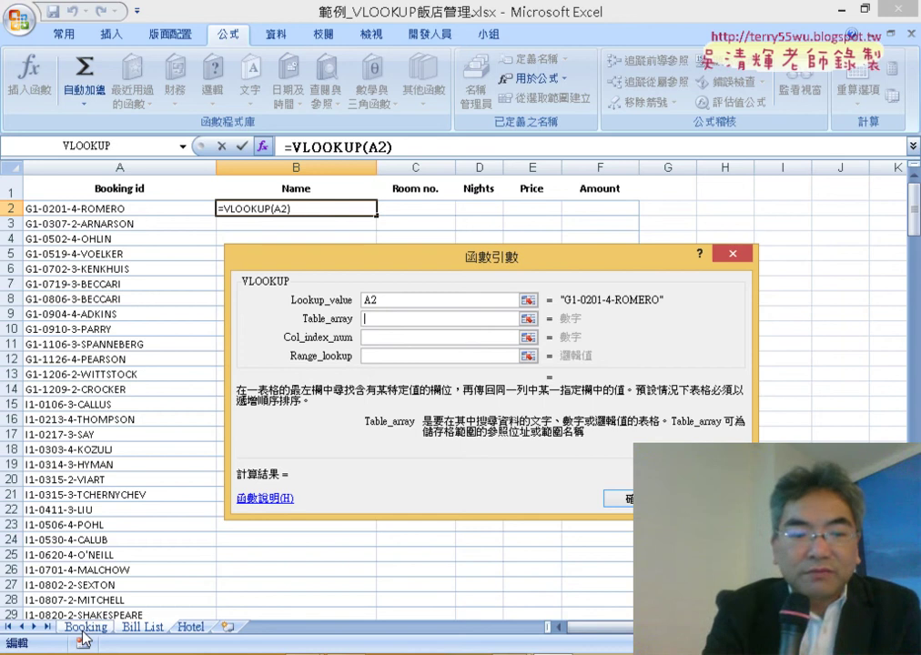
pyautogui.press('F3')
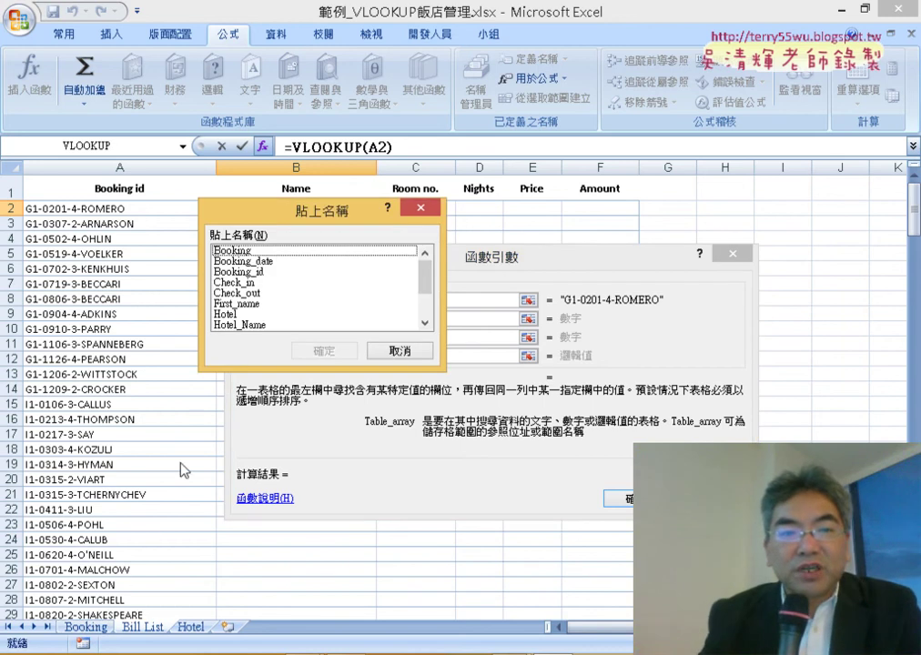
pyautogui.click(261, 251)
pyautogui.doubleClick(260, 252)
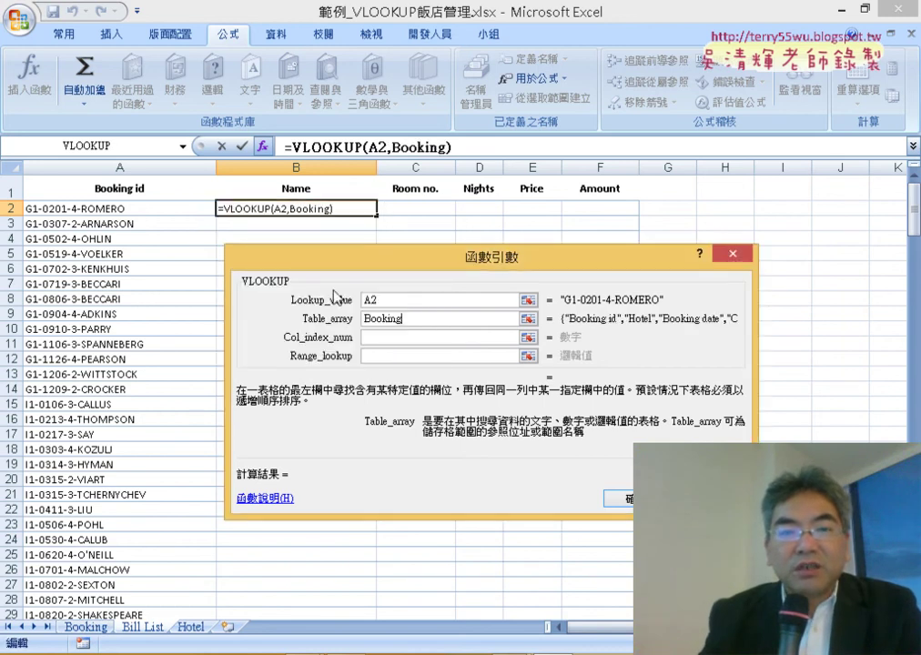
# Set column index 8 and range lookup 0 so B2 returns ROMERO.
pyautogui.click(403, 339)
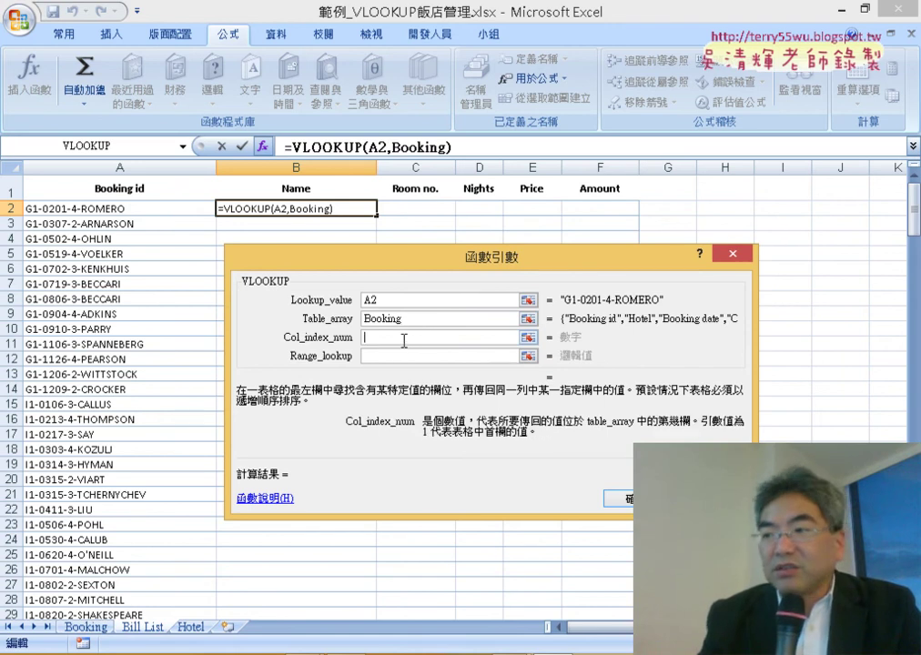
pyautogui.click(406, 319)
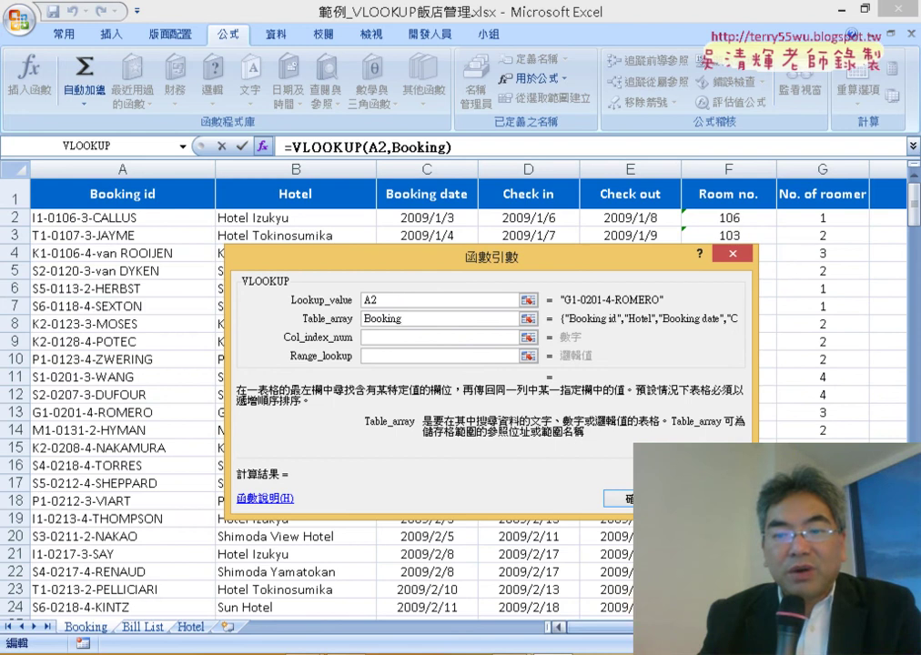
pyautogui.hscroll(1, 656, 208)
pyautogui.hscroll(1, 655, 208)
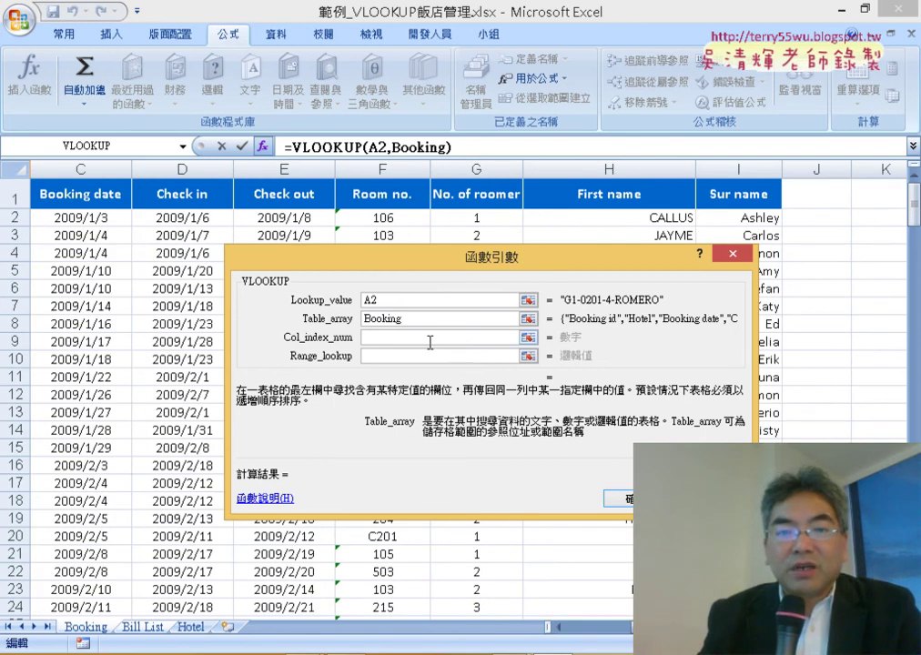
pyautogui.click(429, 341)
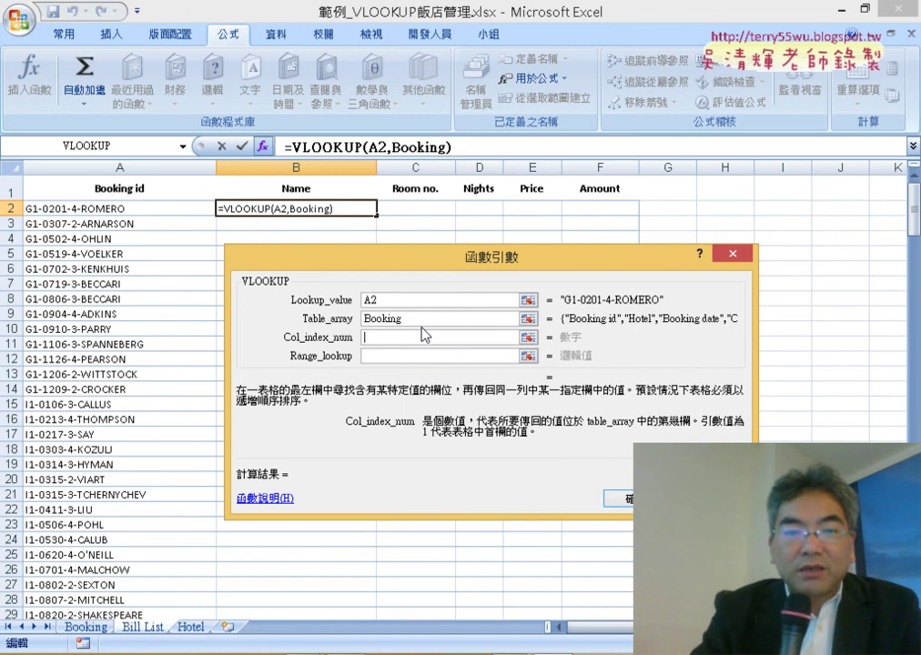
pyautogui.write('8')
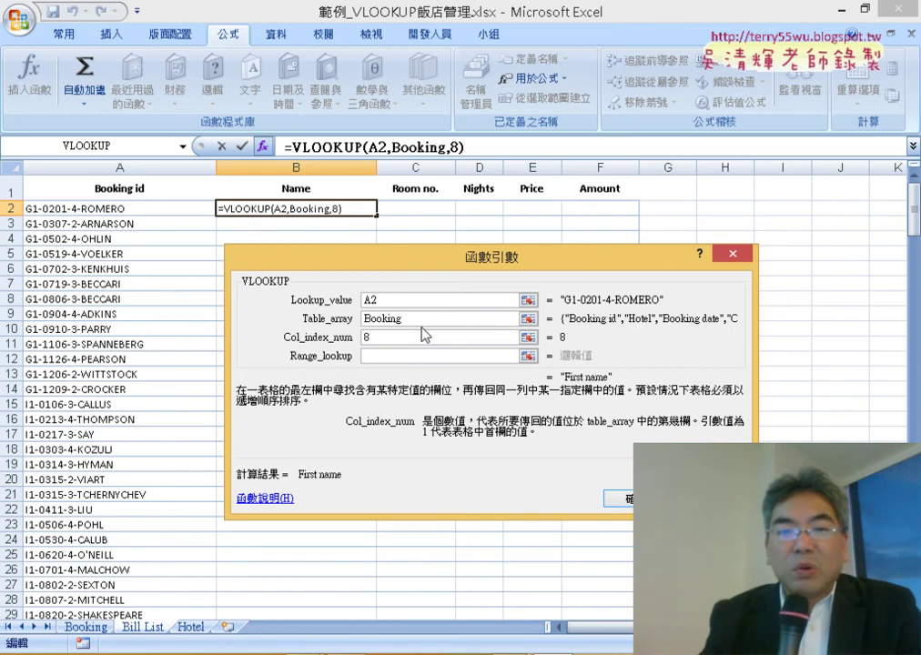
pyautogui.click(392, 356)
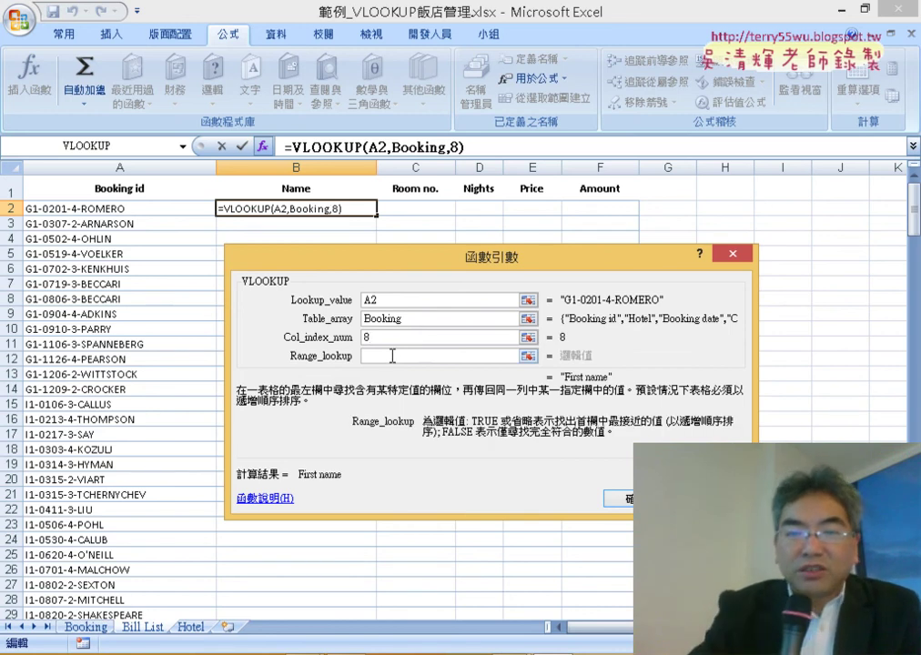
pyautogui.write('0')
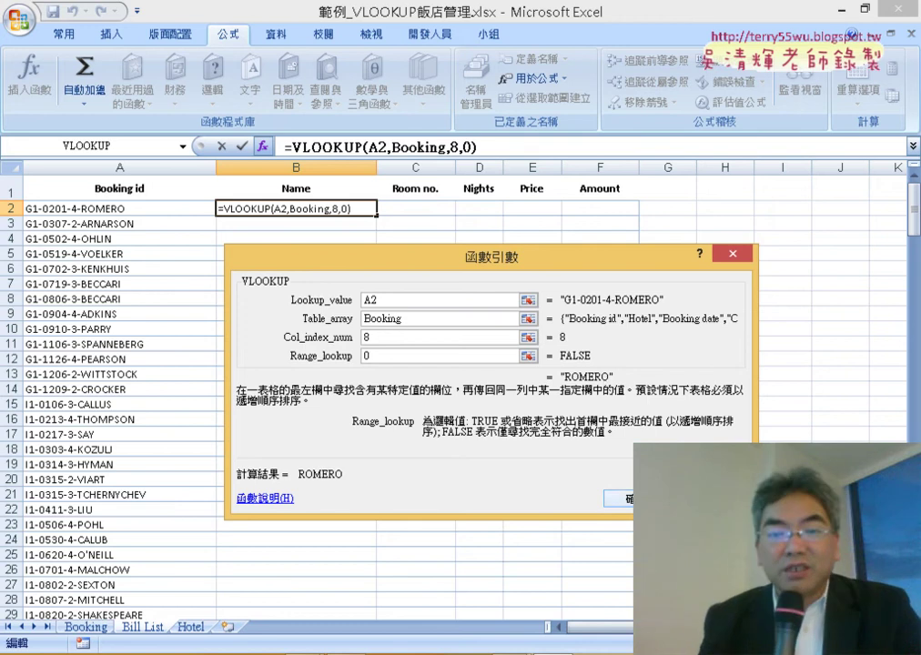
pyautogui.click(619, 499)
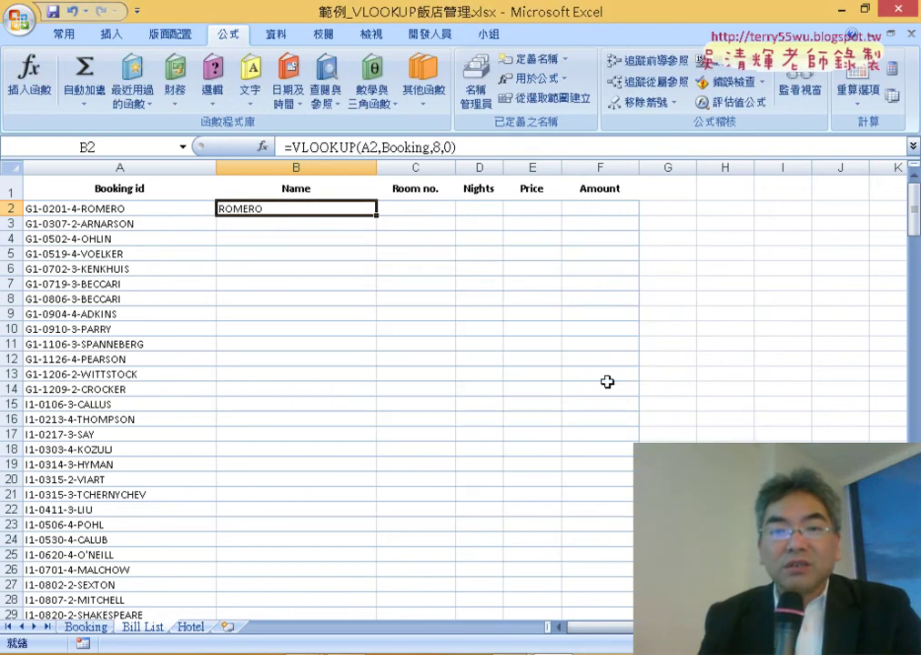
# Extend B2 to =VLOOKUP(A2,Booking,8,0)&" "&VLOOKUP(A2,Booking,9,0) and fill it down the Name column.
pyautogui.click(477, 149)
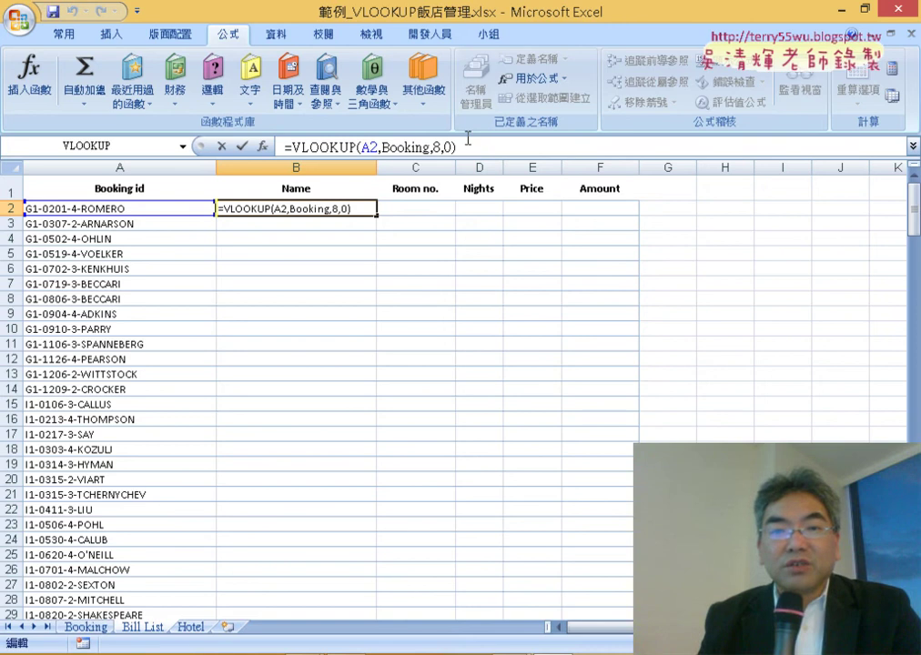
pyautogui.moveTo(477, 148)
pyautogui.mouseDown()
pyautogui.moveTo(392, 146)
pyautogui.moveTo(317, 127)
pyautogui.mouseUp()
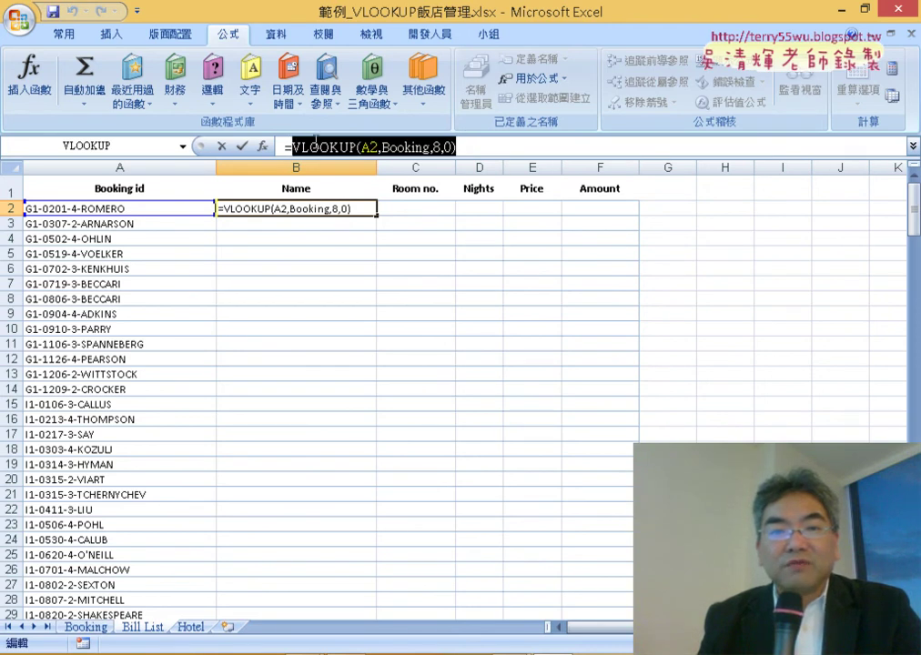
pyautogui.rightClick(316, 138)
pyautogui.click(342, 174)
pyautogui.click(478, 146)
pyautogui.write('&')
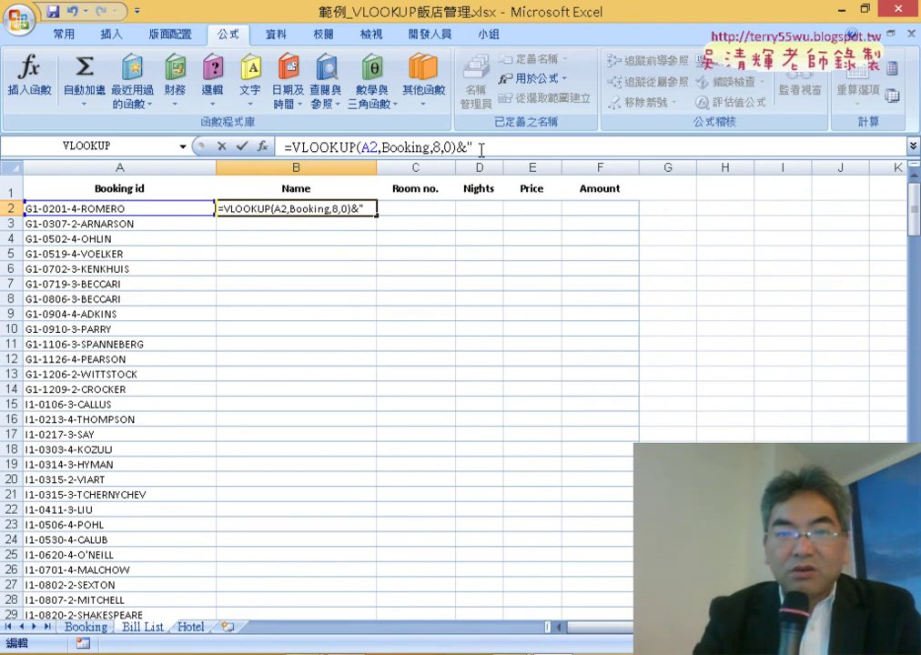
pyautogui.write('"')
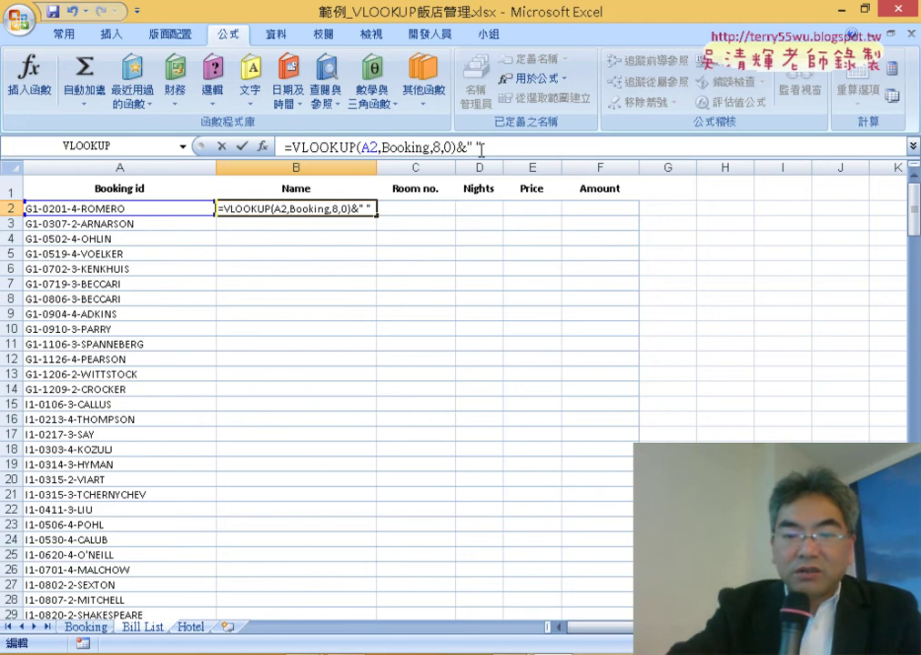
pyautogui.write('&')
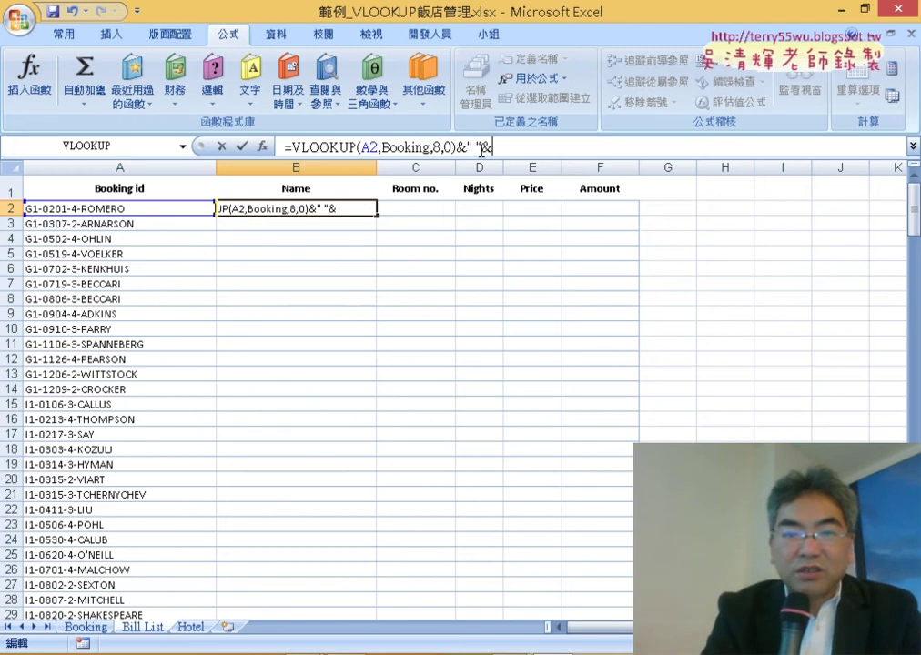
pyautogui.hotkey('ctrl', 'v')
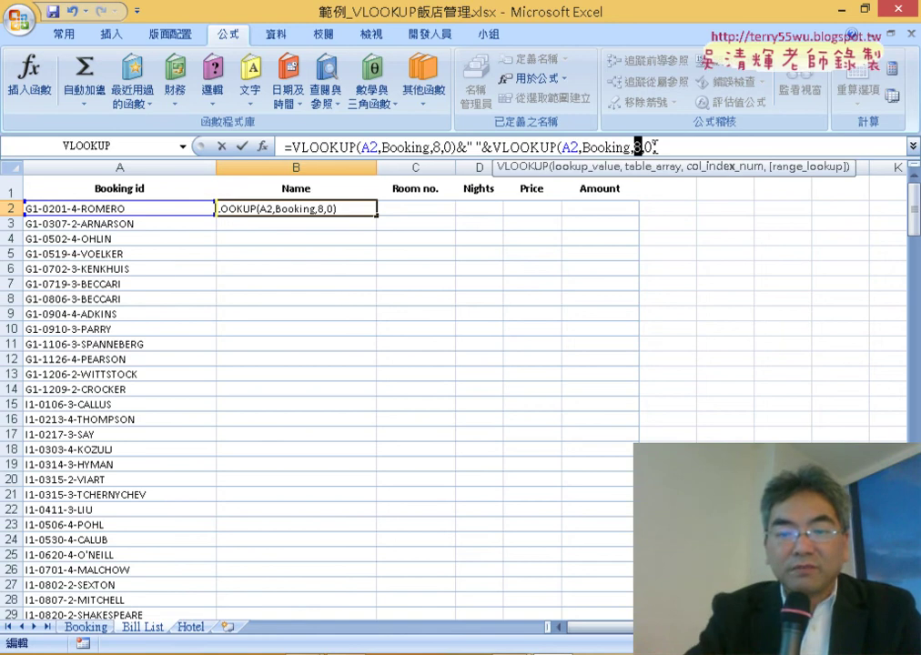
pyautogui.write('9')
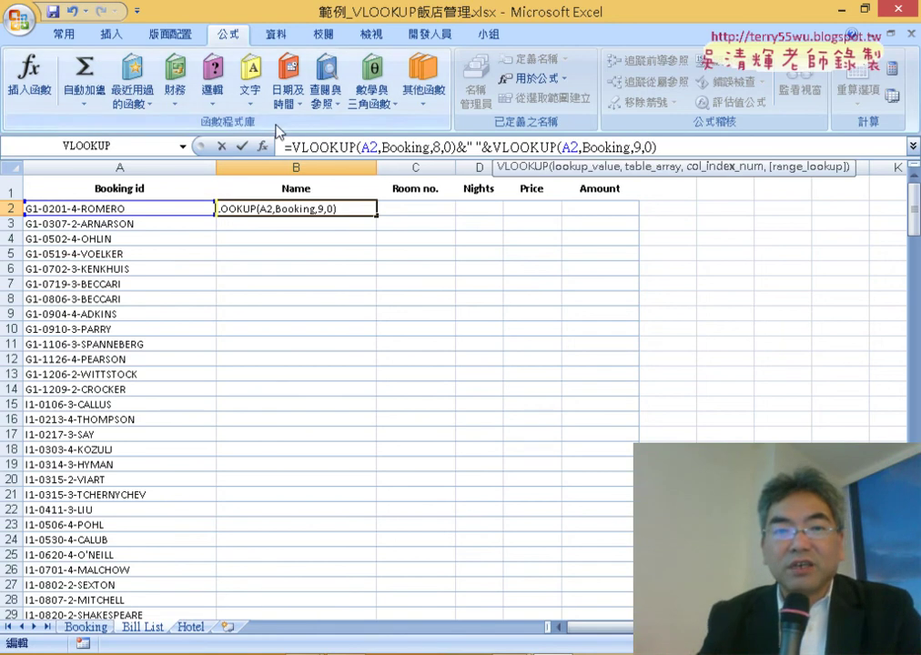
pyautogui.click(241, 145)
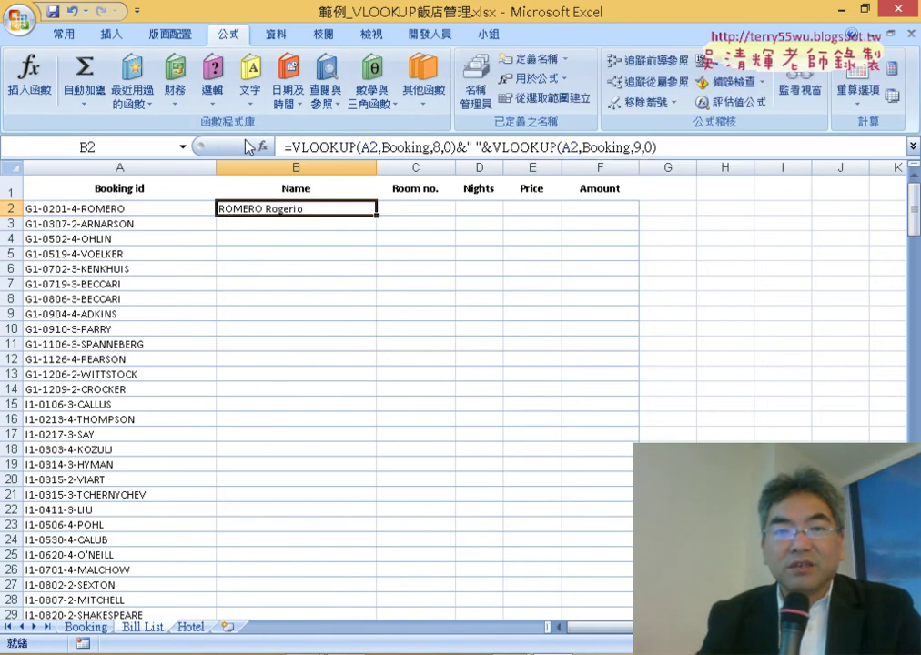
pyautogui.doubleClick(377, 215)
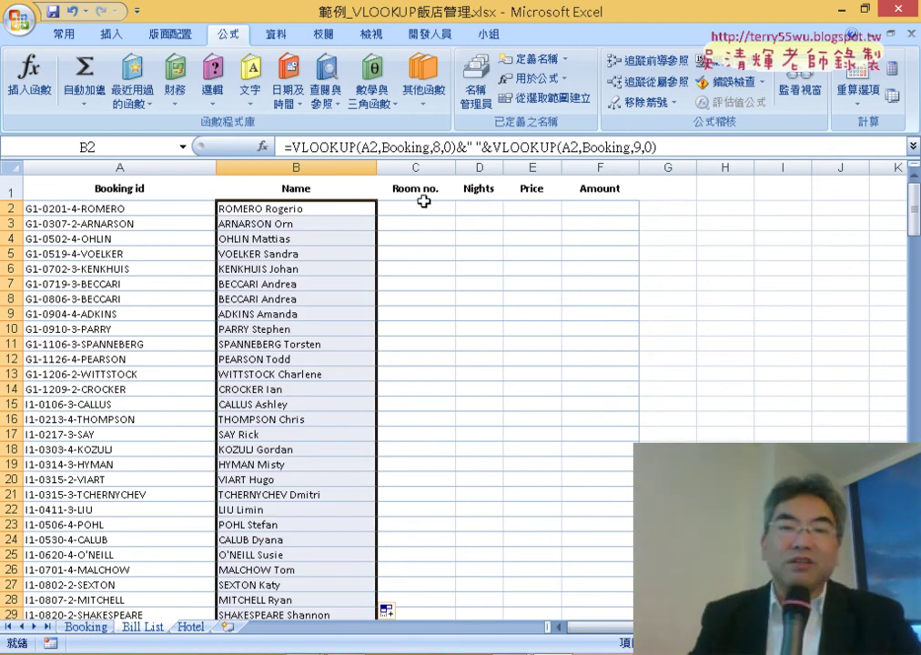
# Enter =VLOOKUP(A2,Booking,6,0) in C2 and fill it down the Room no. column.
pyautogui.click(418, 208)
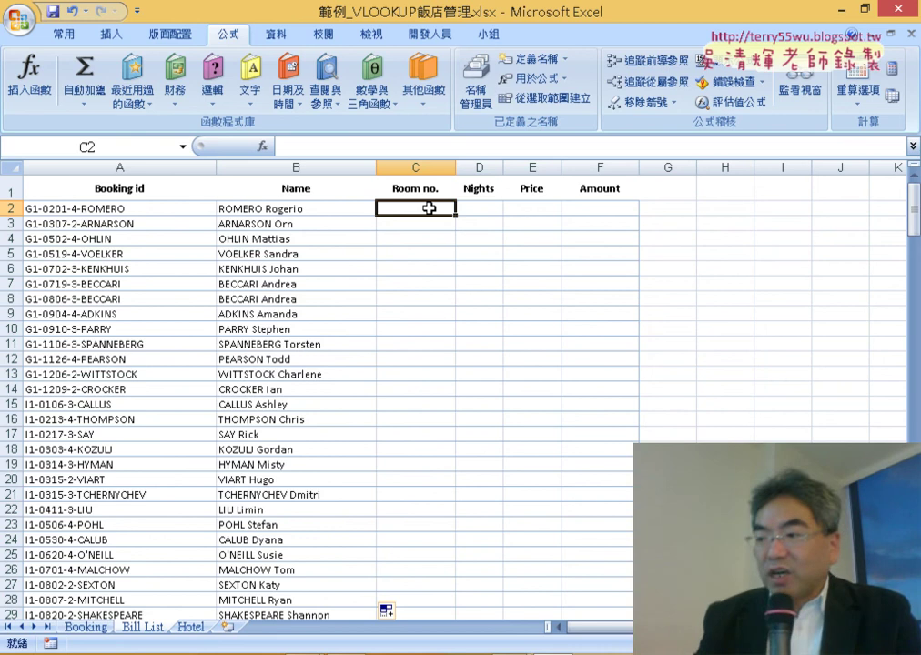
pyautogui.click(87, 627)
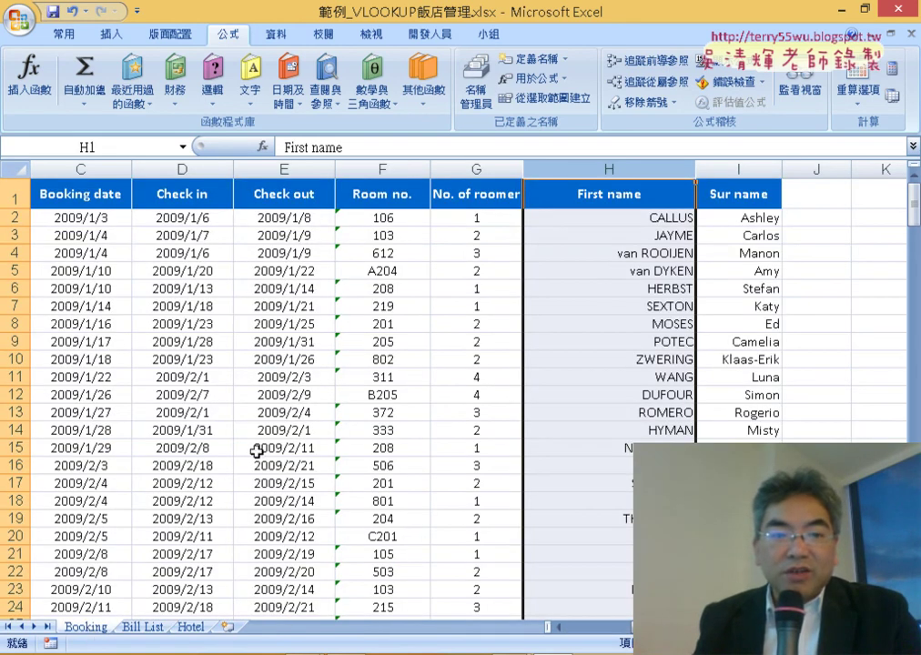
pyautogui.click(141, 627)
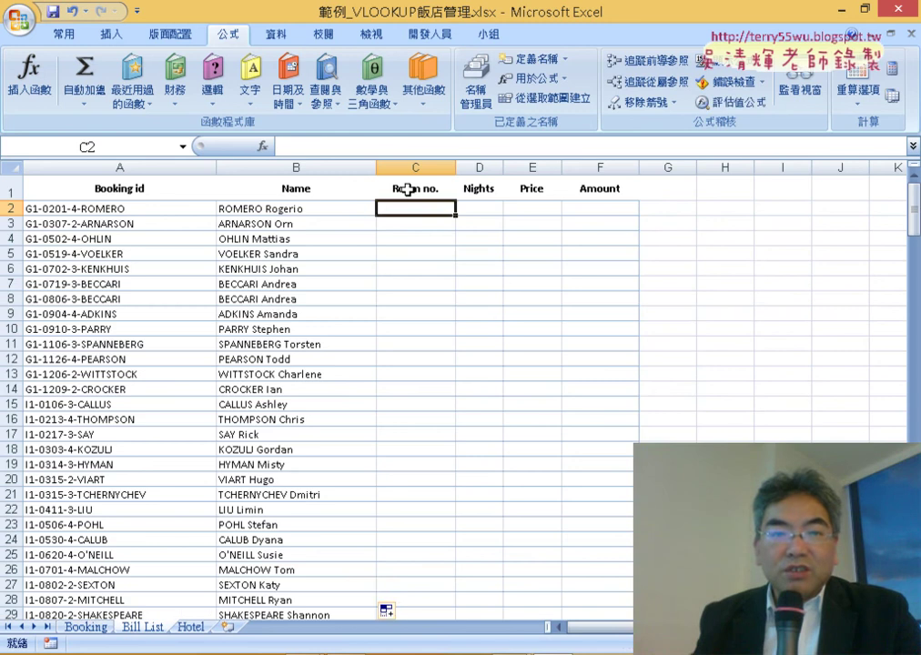
pyautogui.click(360, 148)
pyautogui.write('=')
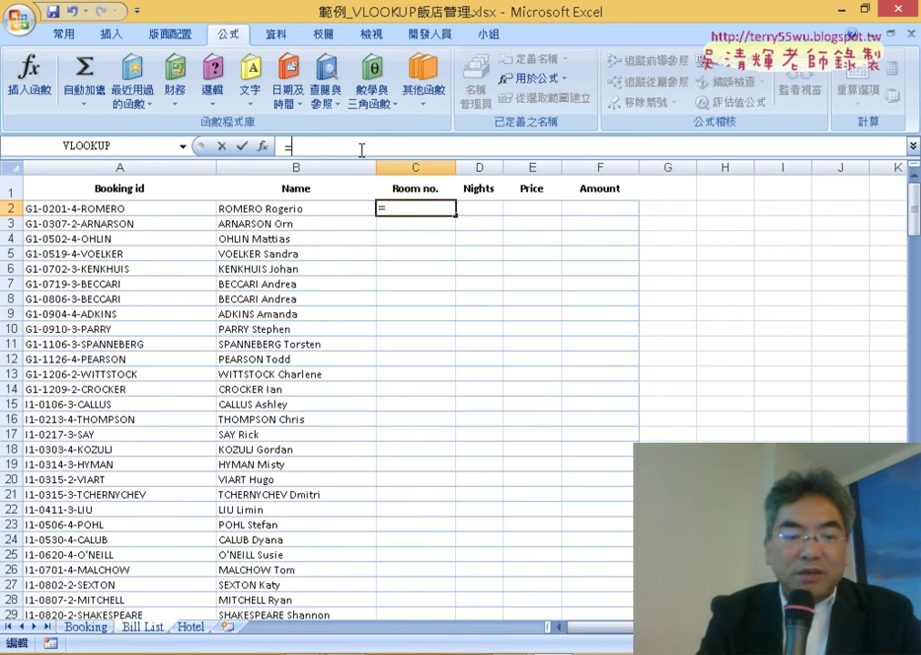
pyautogui.write('VLOOKUP(A2,Booking,8,0)')
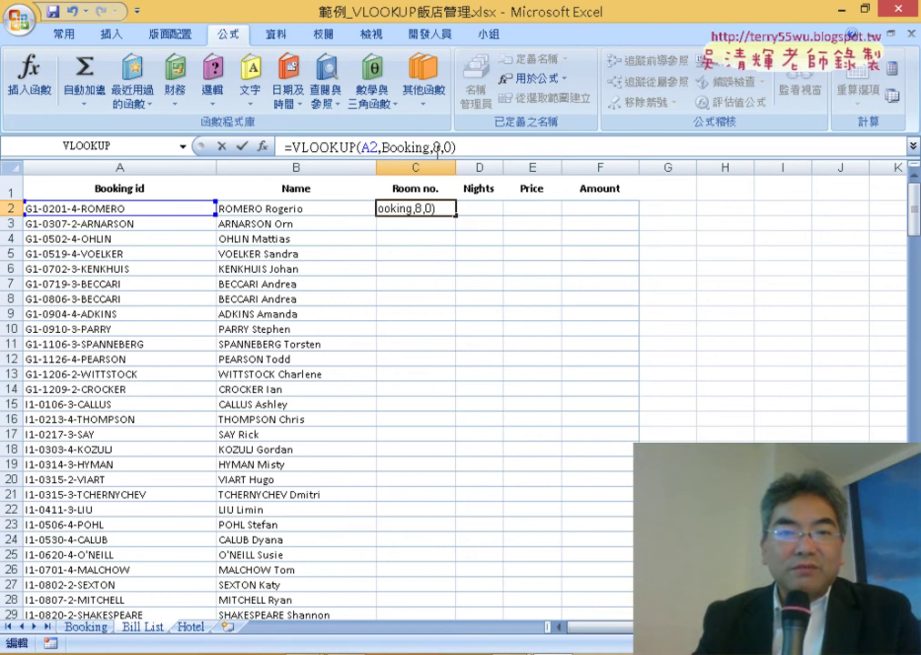
pyautogui.doubleClick(438, 148)
pyautogui.write('6')
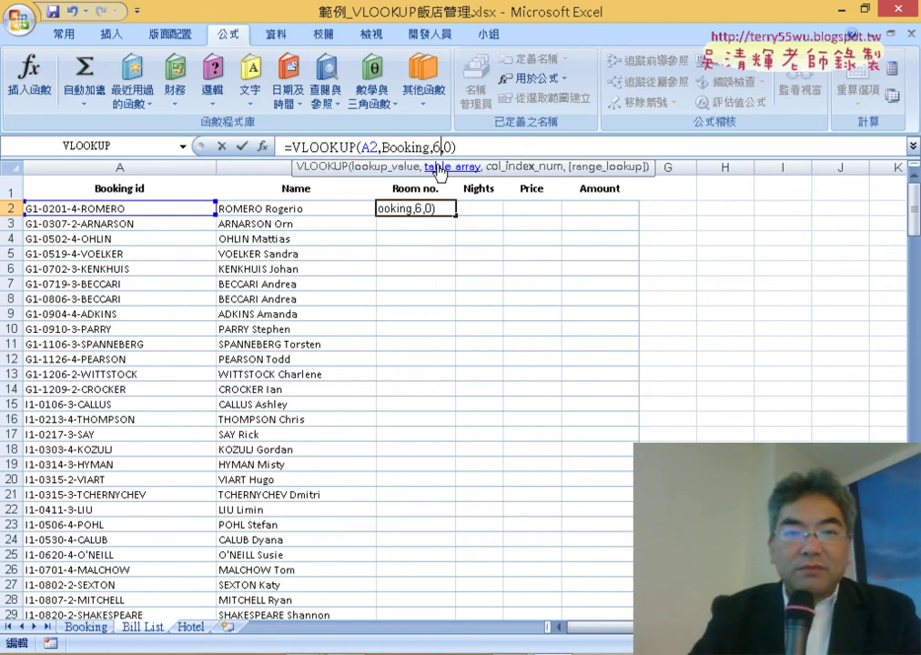
pyautogui.click(242, 146)
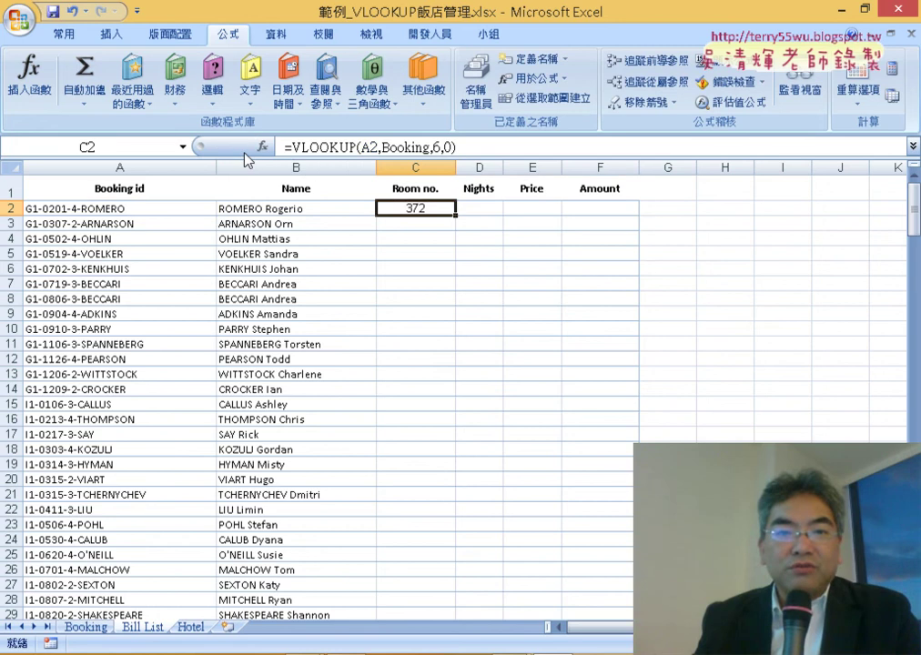
pyautogui.doubleClick(454, 214)
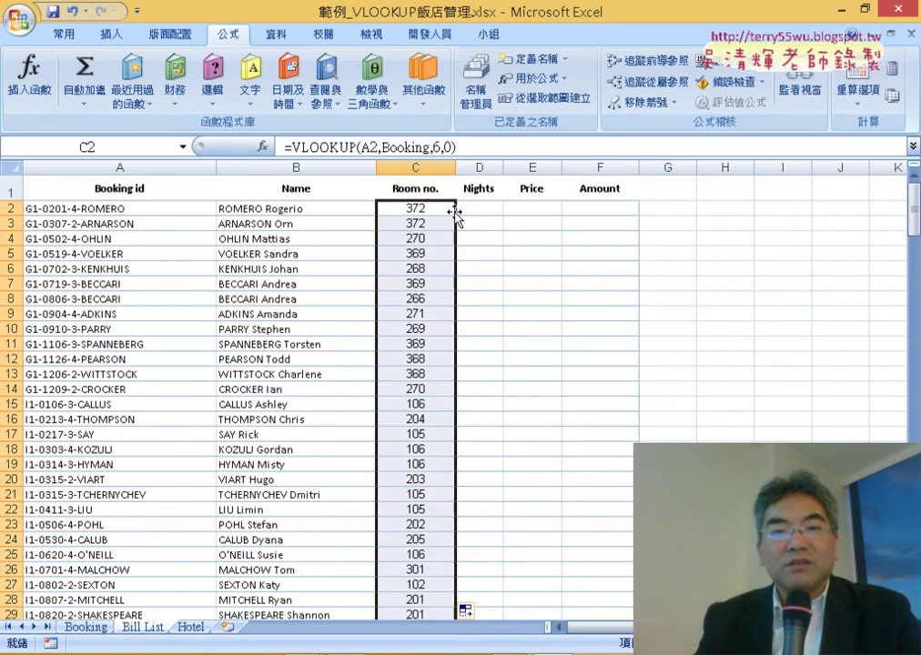
pyautogui.click(474, 210)
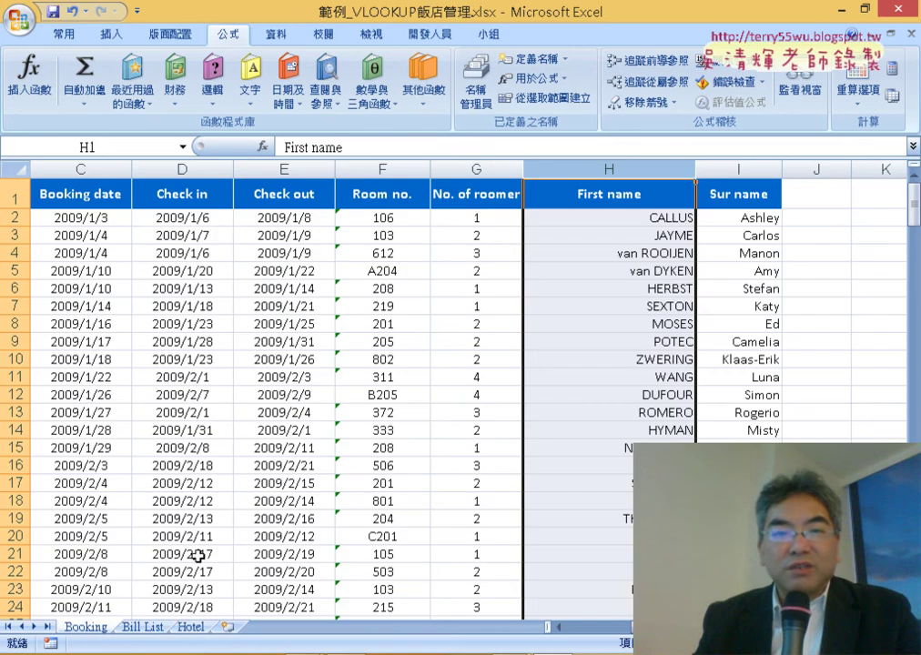
pyautogui.click(86, 627)
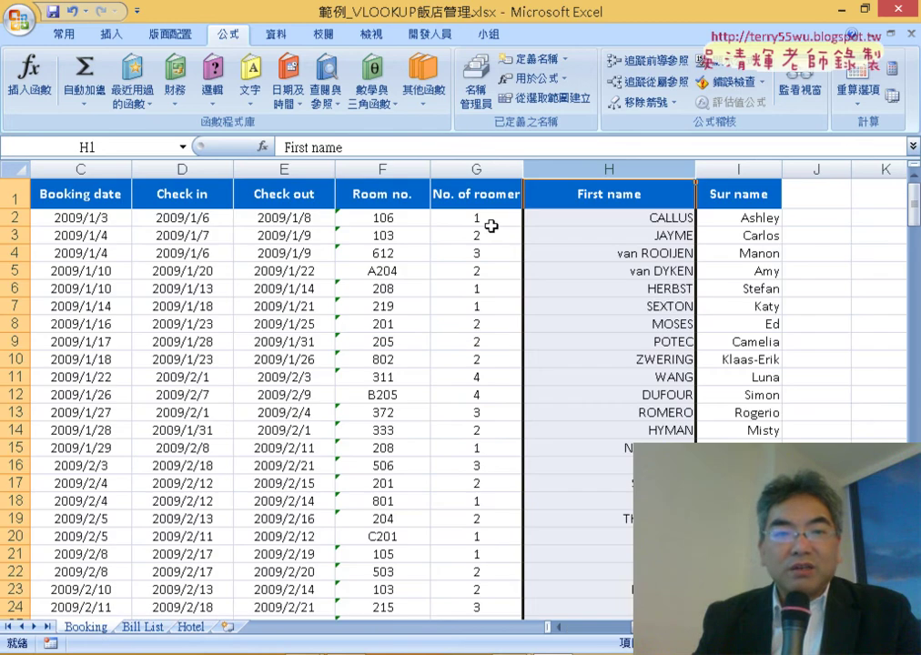
pyautogui.click(284, 164)
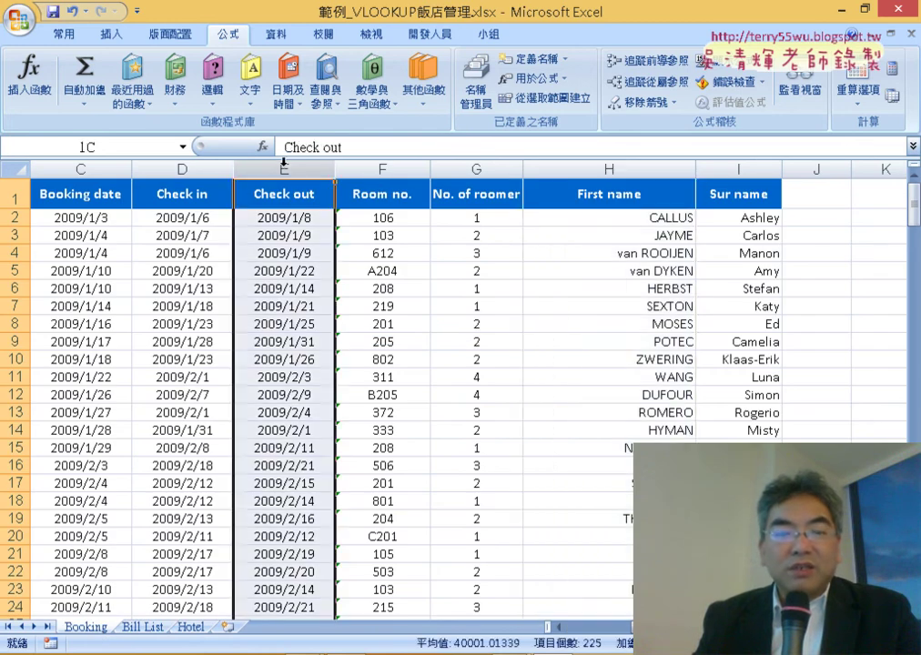
pyautogui.click(182, 167)
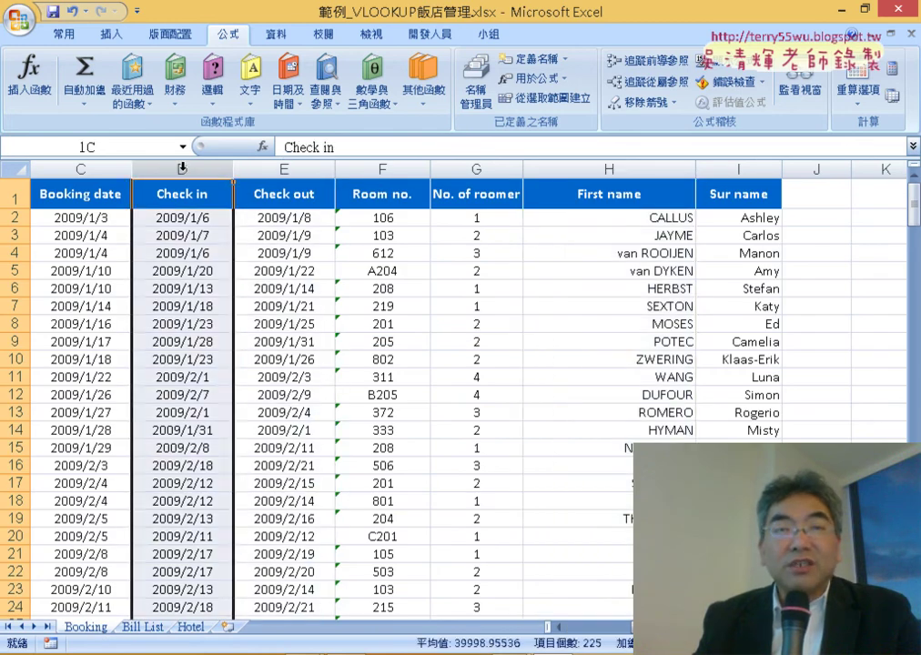
pyautogui.click(304, 169)
pyautogui.click(185, 173)
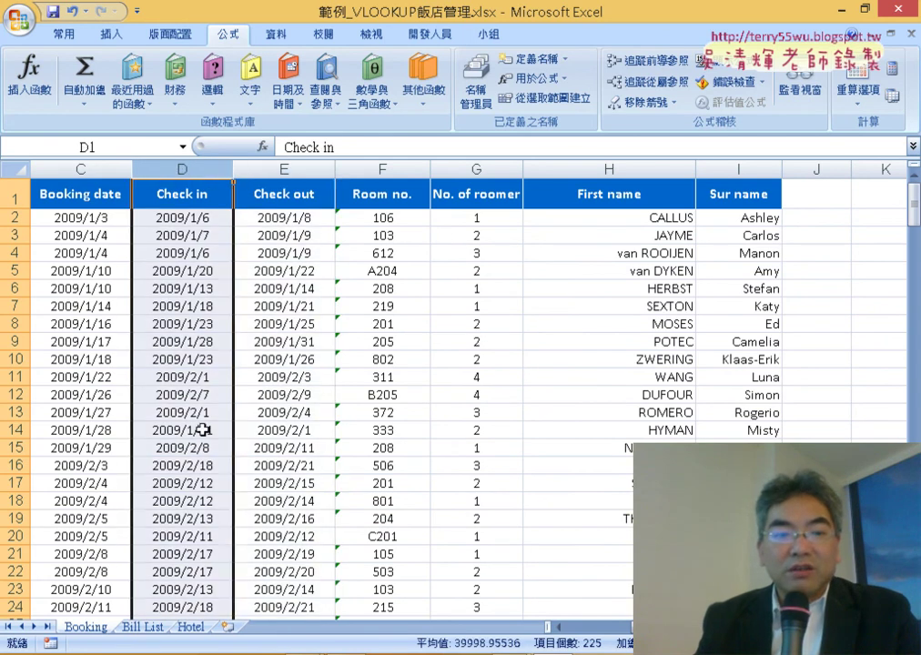
pyautogui.click(150, 628)
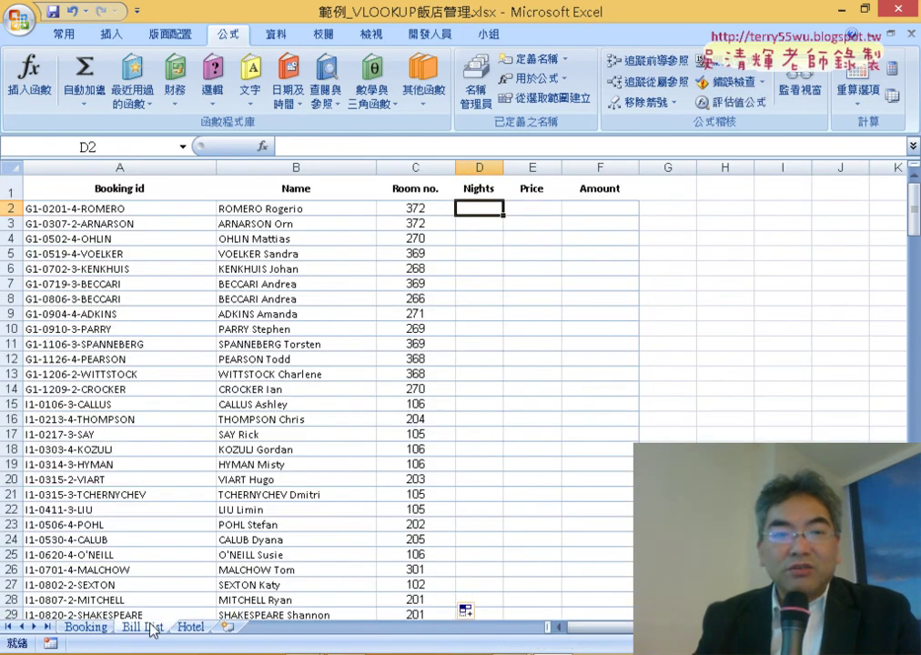
# Enter =VLOOKUP(A2,Booking,5,0)-VLOOKUP(A2,Booking,4,0) in D2 and fill it down the Nights column.
pyautogui.click(414, 152)
pyautogui.write('=')
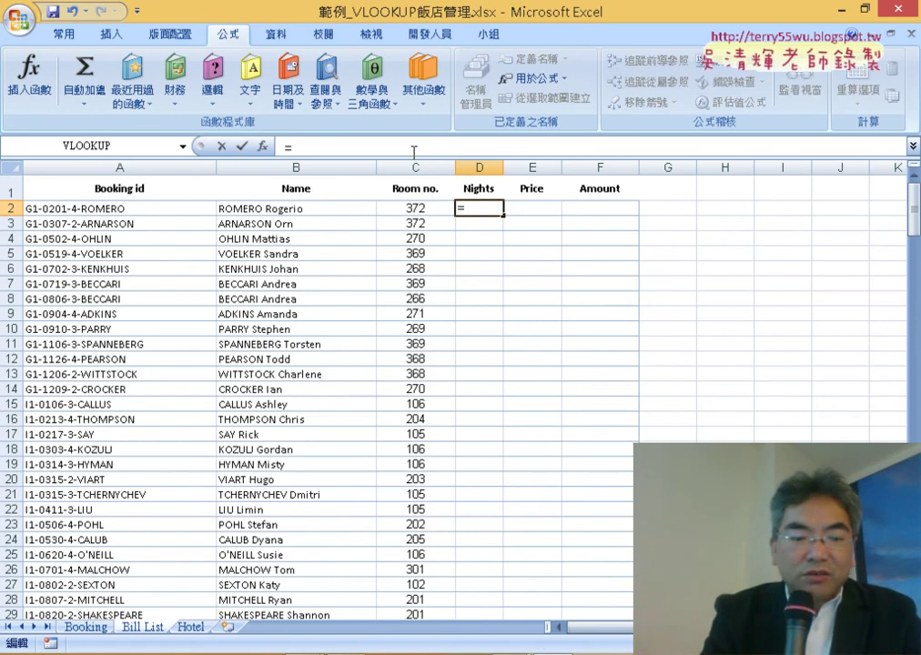
pyautogui.write('VLOOKUP(A2,Booking,8,0)')
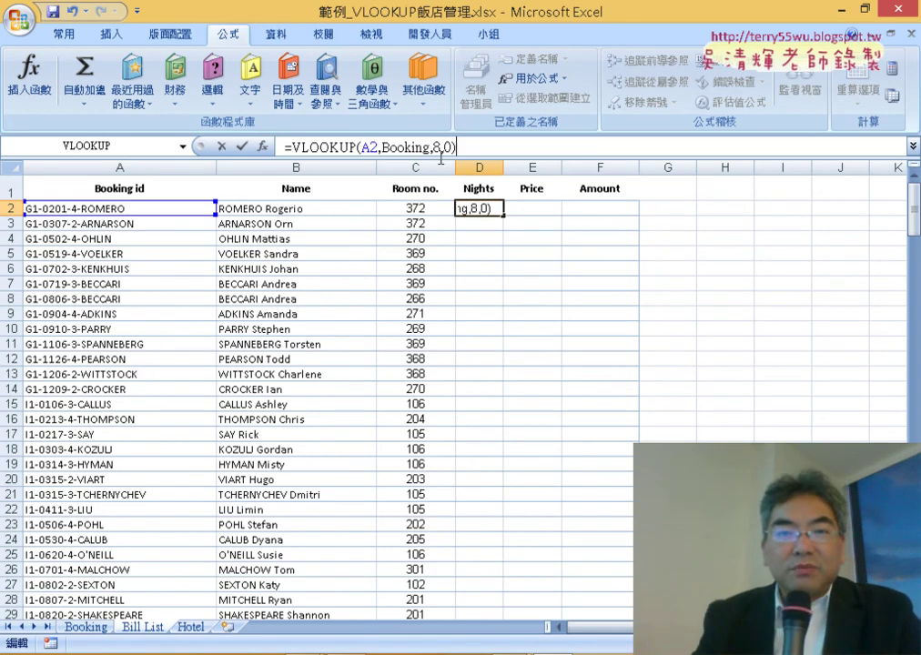
pyautogui.doubleClick(438, 147)
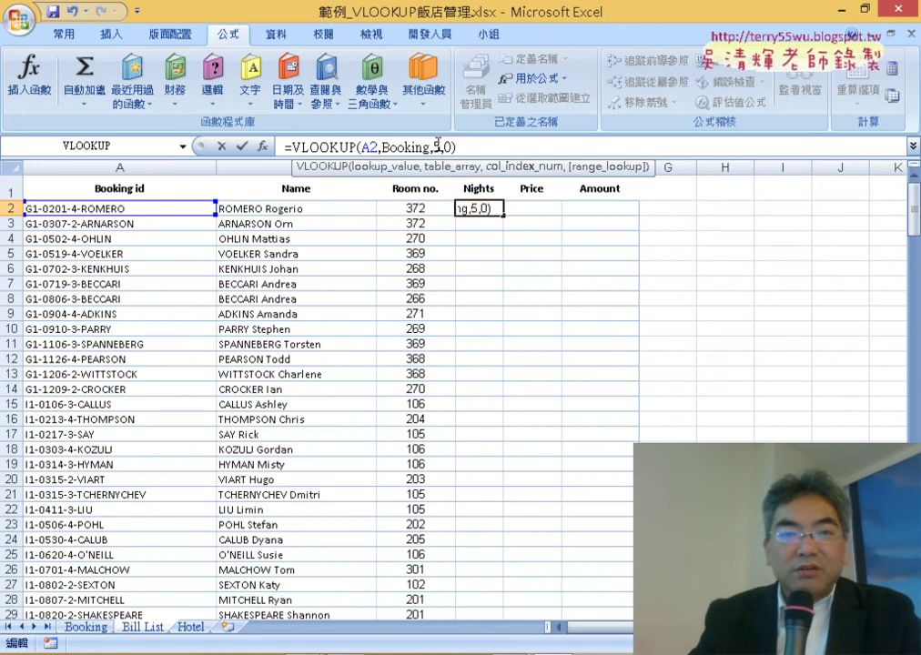
pyautogui.write('5,0)')
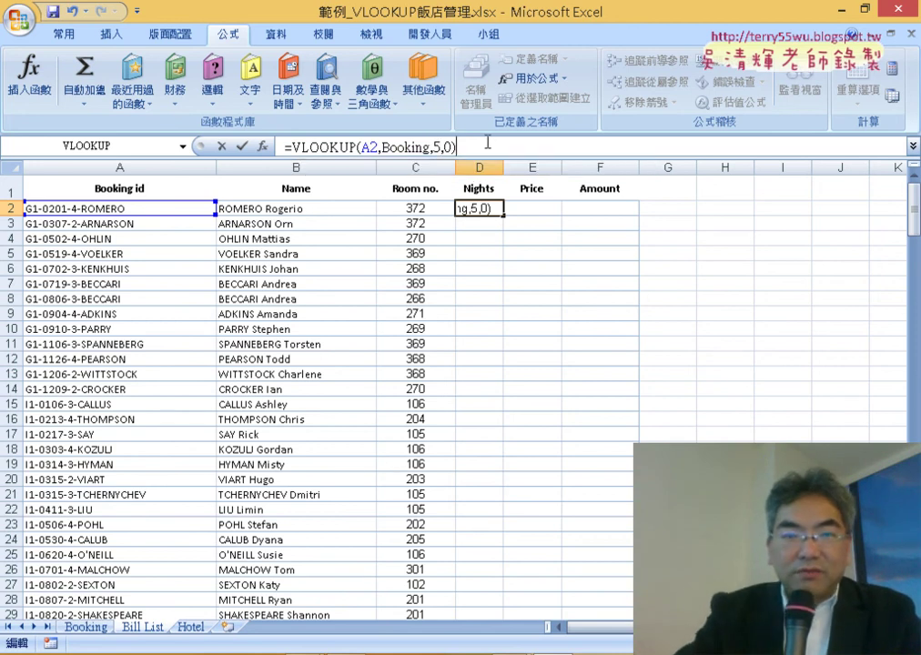
pyautogui.write('-')
pyautogui.write('VLOOKUP(A2,Booking,8,0)')
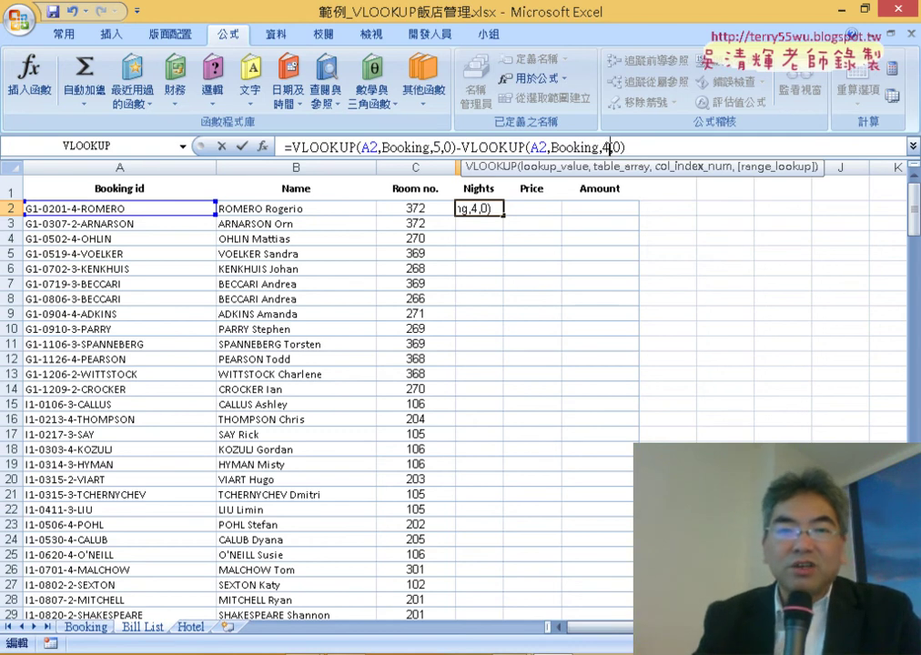
pyautogui.click(241, 145)
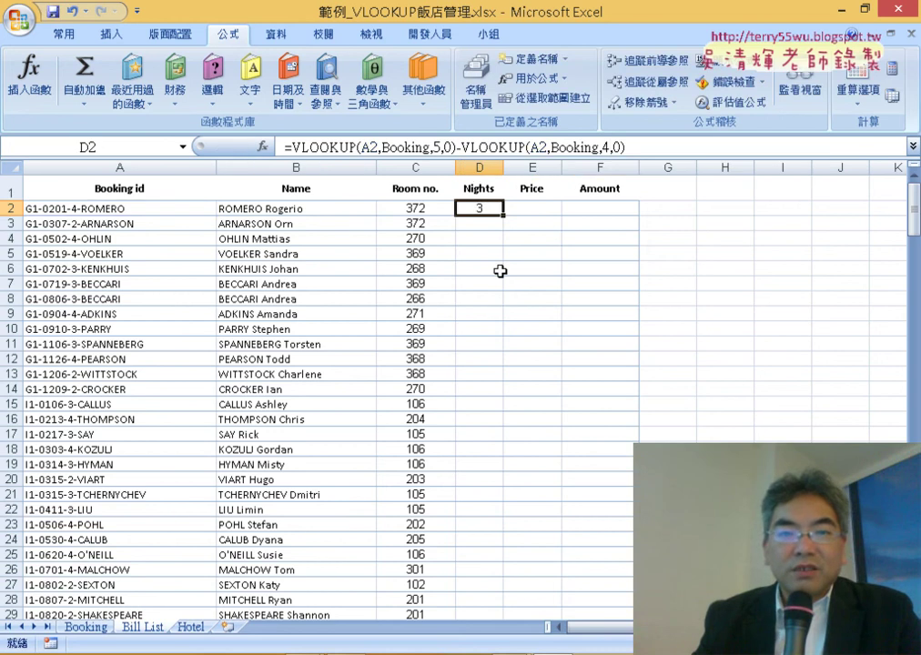
pyautogui.doubleClick(504, 216)
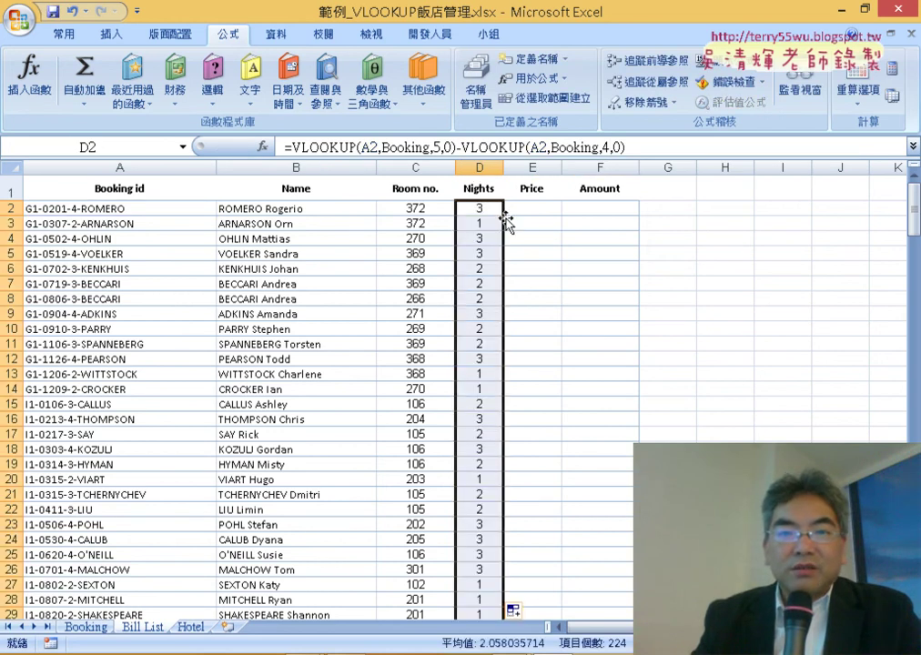
pyautogui.click(533, 209)
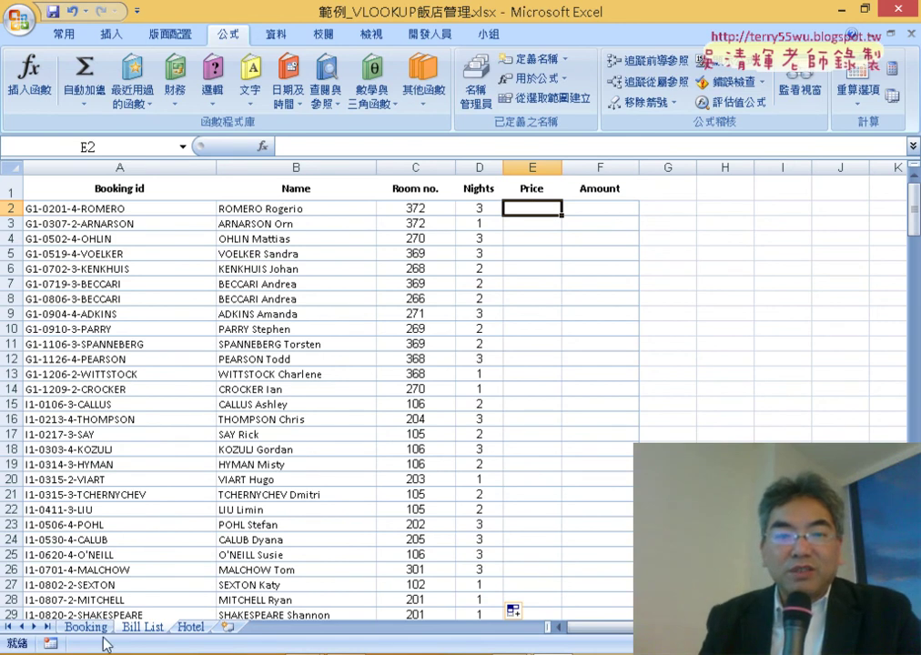
pyautogui.click(91, 638)
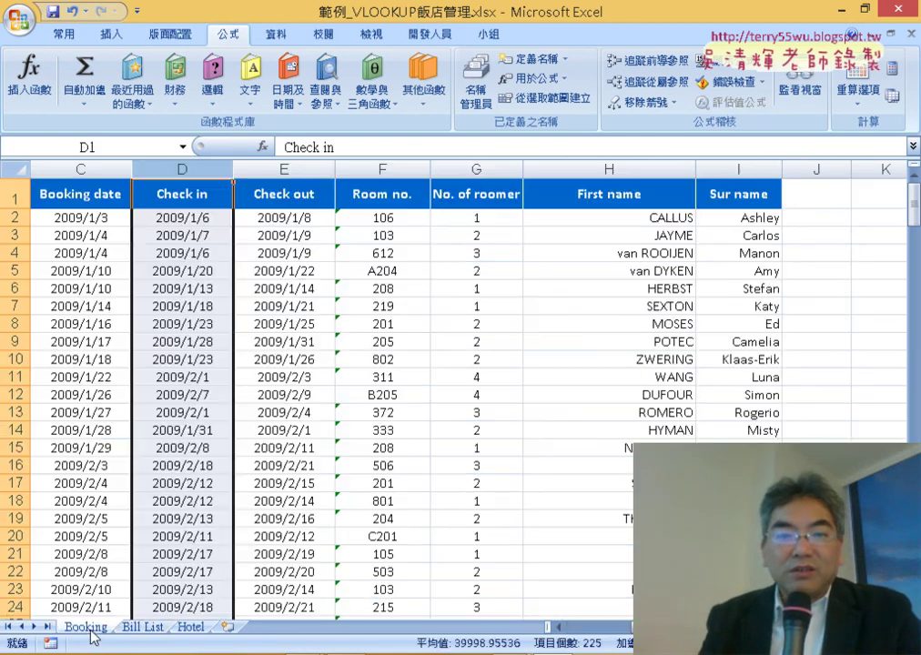
pyautogui.click(141, 630)
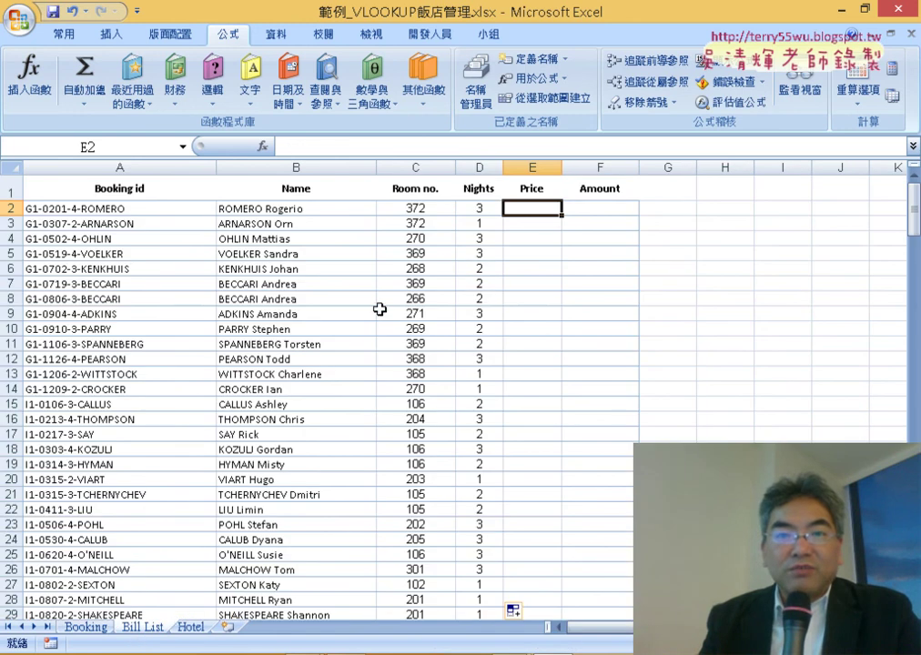
pyautogui.click(475, 88)
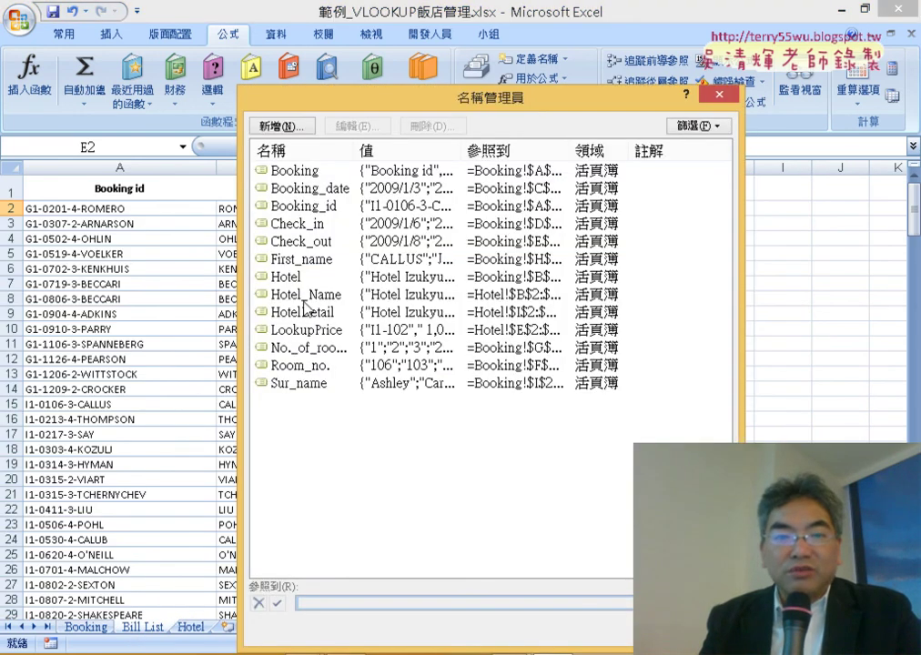
pyautogui.click(318, 333)
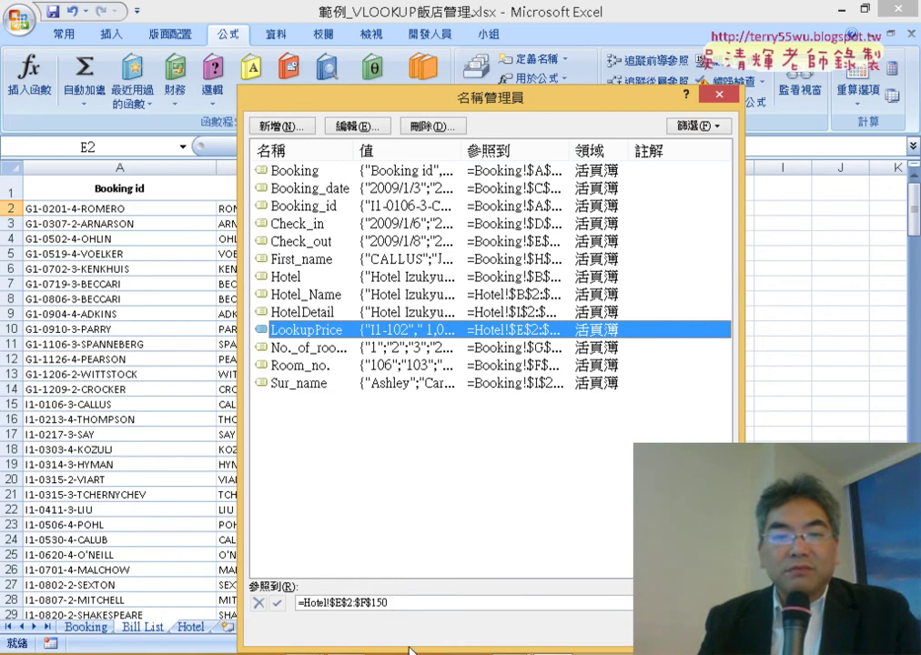
pyautogui.moveTo(409, 646); pyautogui.dragTo(425, 489)
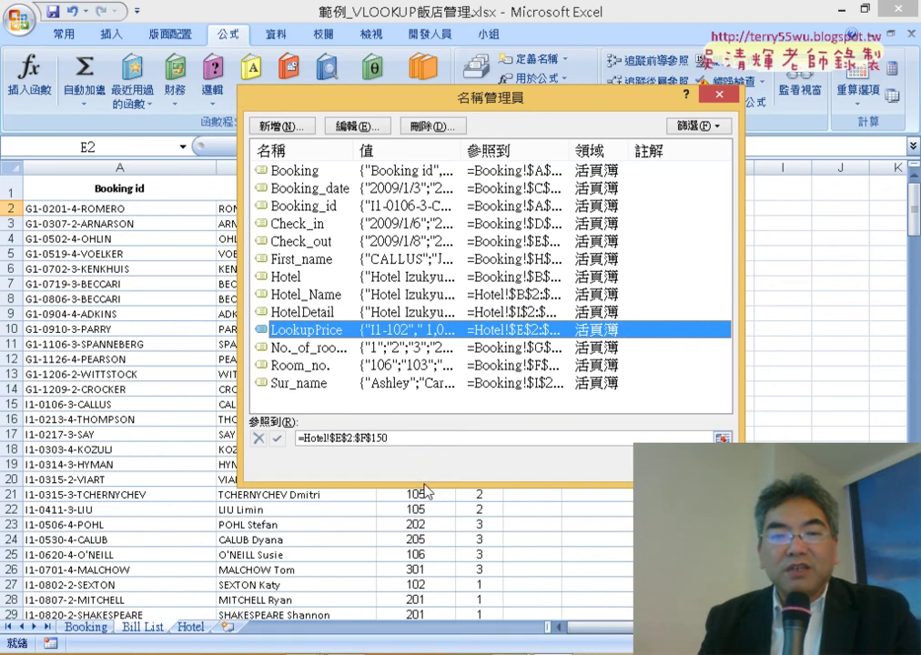
pyautogui.click(404, 446)
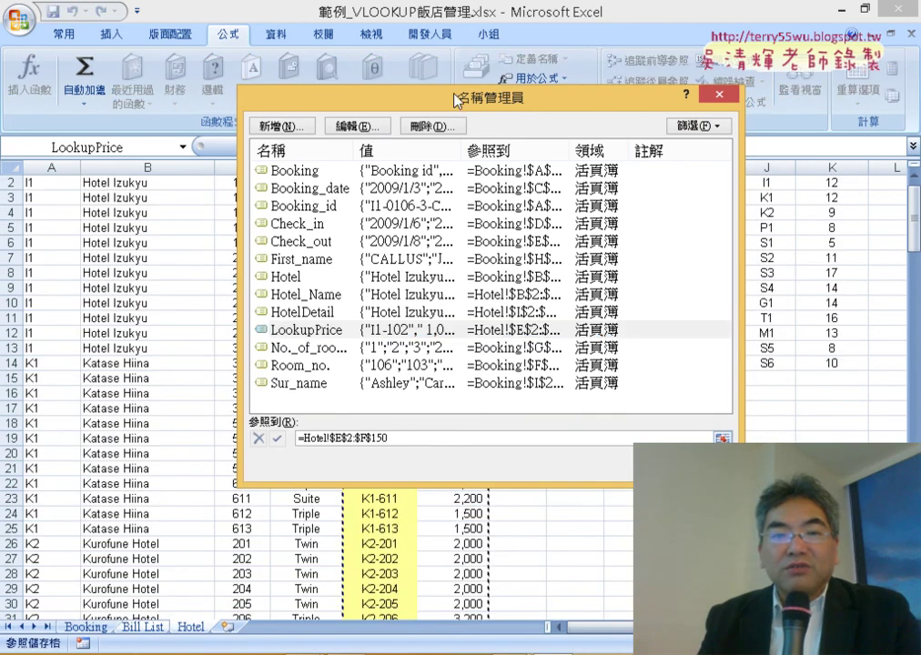
pyautogui.moveTo(459, 98)
pyautogui.mouseDown()
pyautogui.moveTo(684, 88)
pyautogui.moveTo(742, 74)
pyautogui.mouseUp()
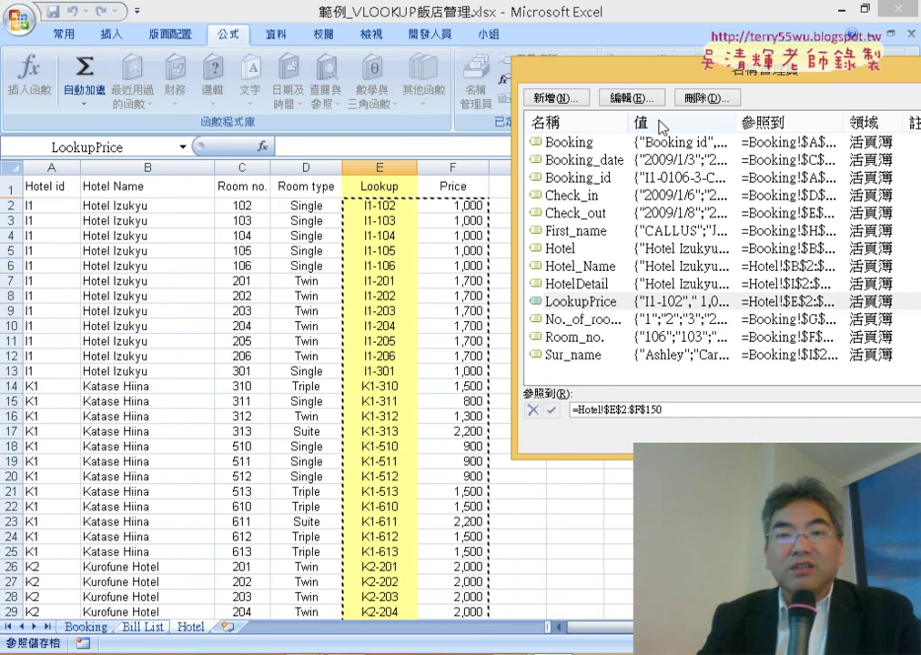
pyautogui.moveTo(526, 58); pyautogui.dragTo(455, 45)
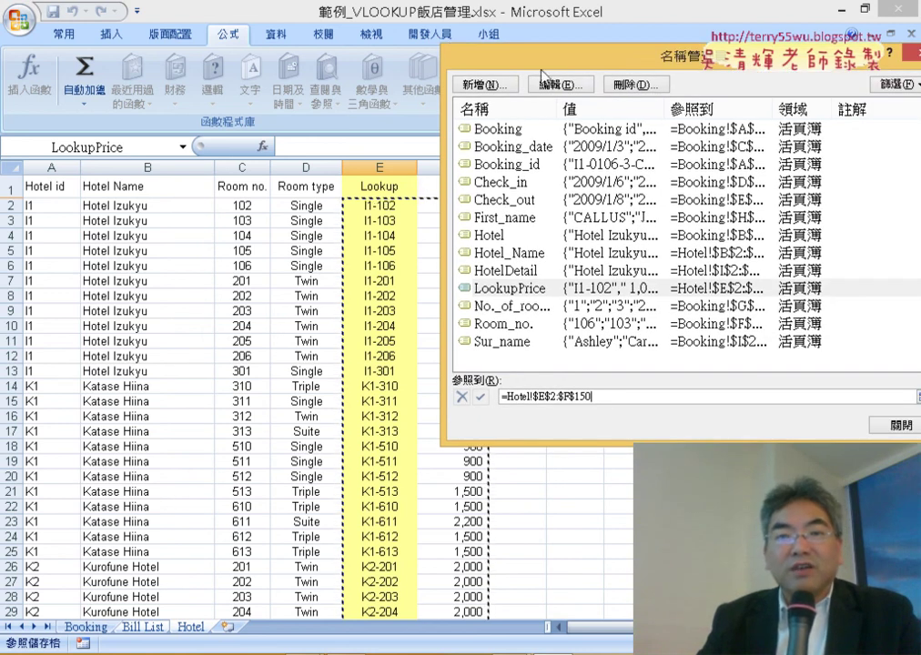
pyautogui.moveTo(474, 54); pyautogui.dragTo(256, 74)
pyautogui.click(673, 445)
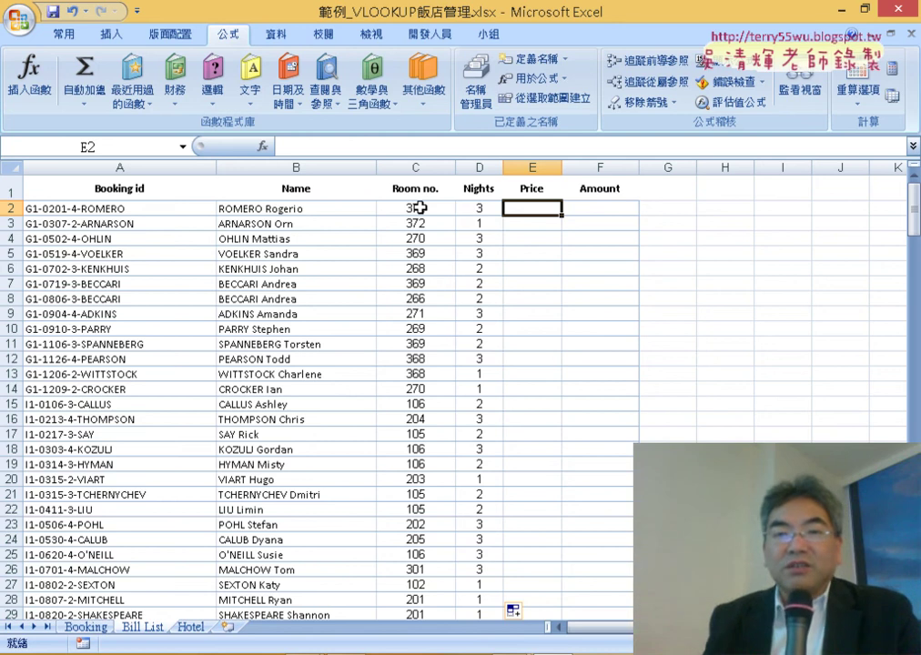
# Insert =LEFT(A2,3) into E2 from the Text functions list.
pyautogui.click(405, 152)
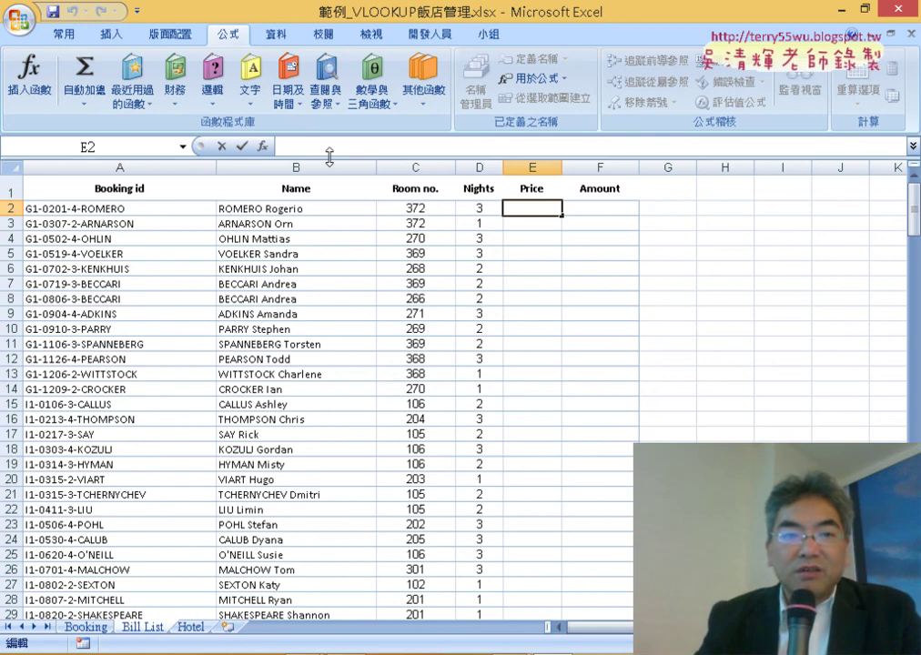
pyautogui.click(263, 147)
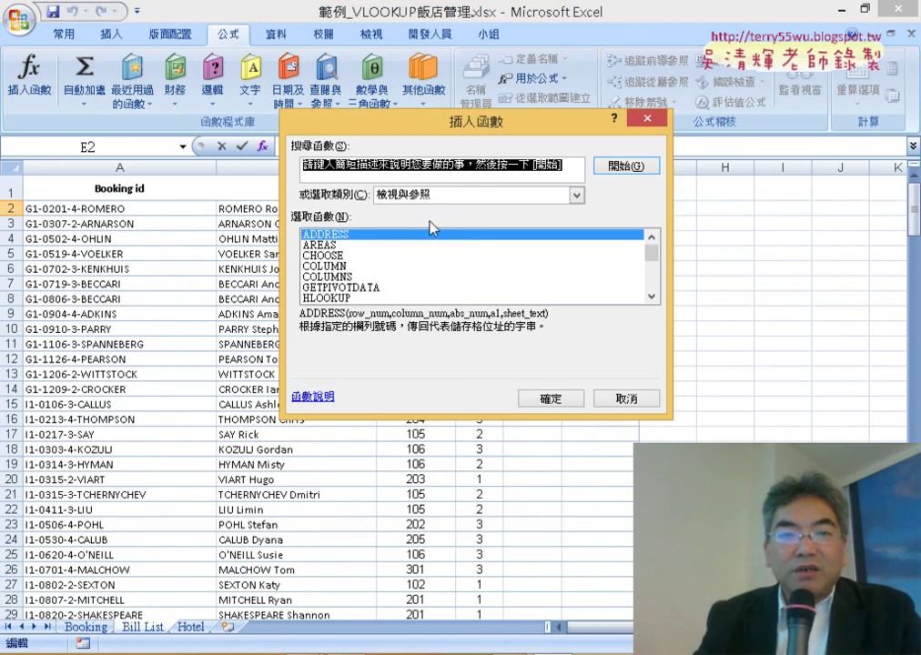
pyautogui.click(431, 195)
pyautogui.click(437, 299)
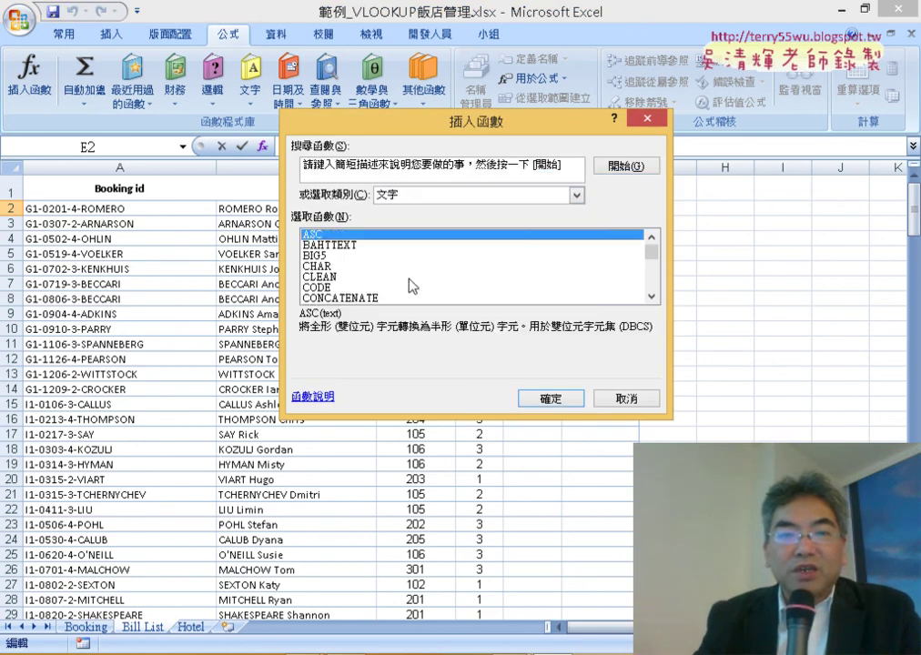
pyautogui.click(651, 296)
pyautogui.click(651, 296)
pyautogui.click(651, 296)
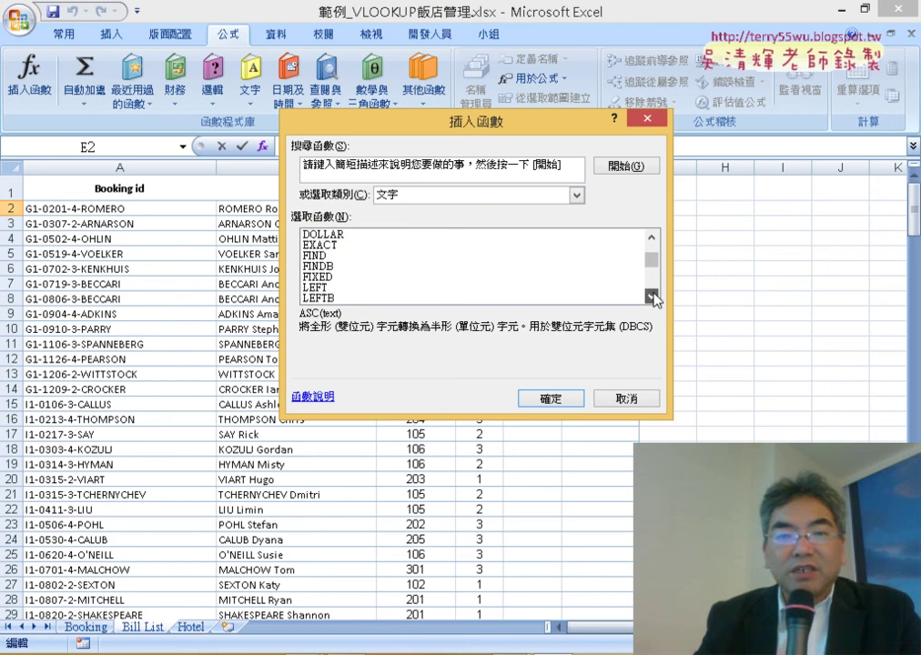
pyautogui.click(651, 296)
pyautogui.click(650, 296)
pyautogui.doubleClick(347, 267)
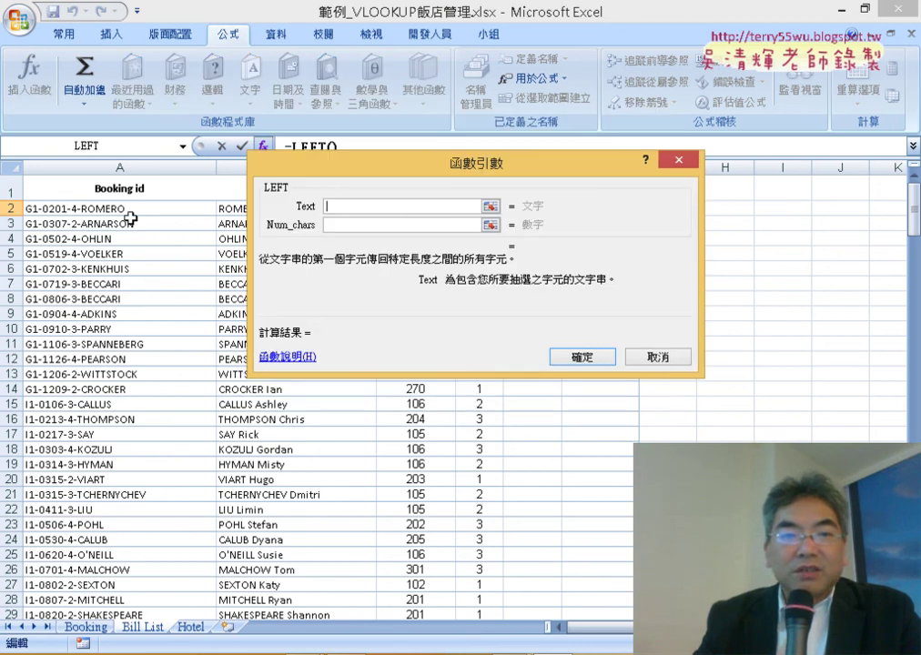
pyautogui.click(100, 208)
pyautogui.click(343, 227)
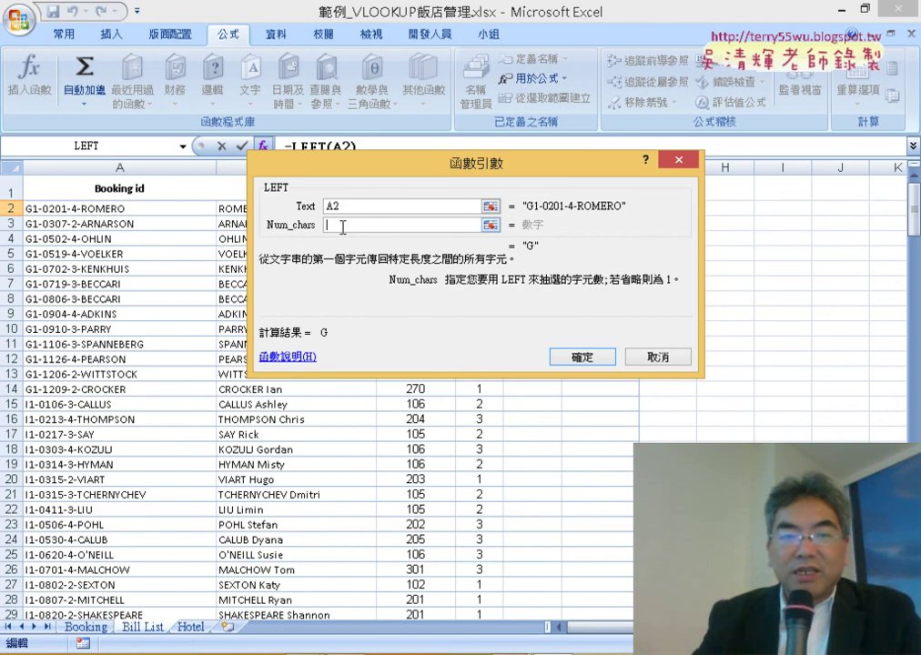
pyautogui.write('3')
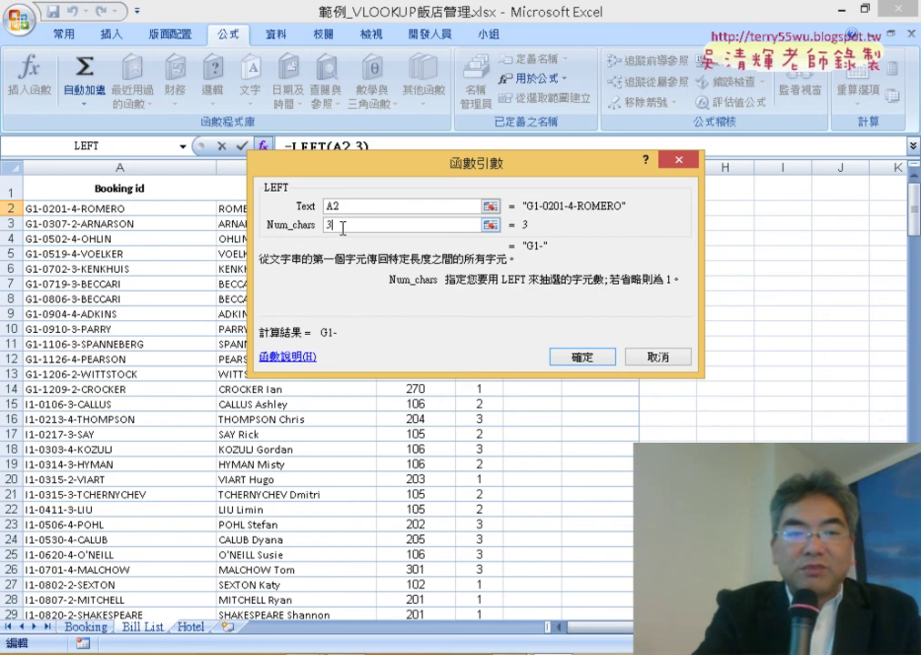
pyautogui.click(590, 355)
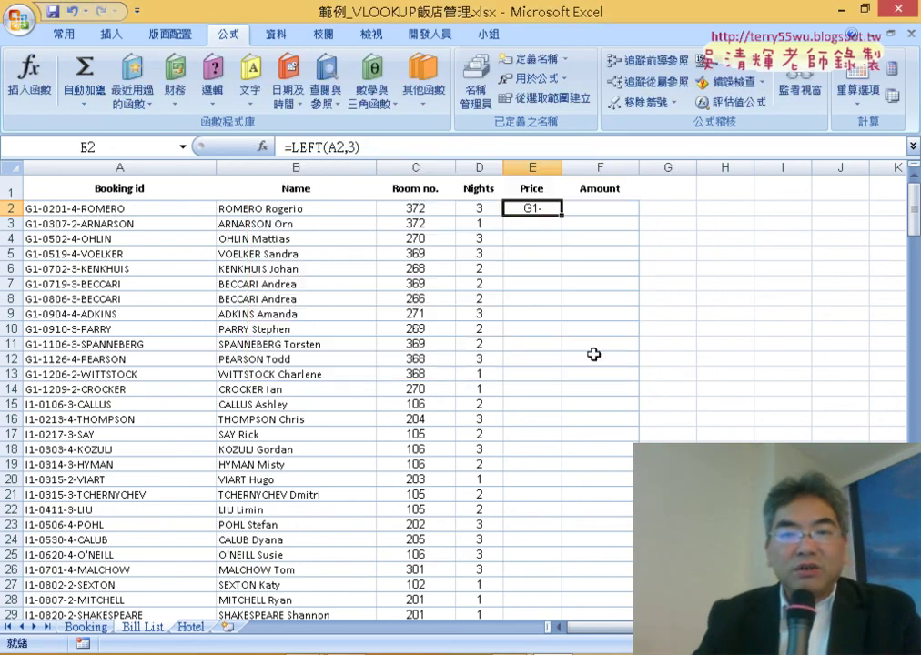
# Append &C2 to the E2 formula so it shows G1-372.
pyautogui.click(409, 152)
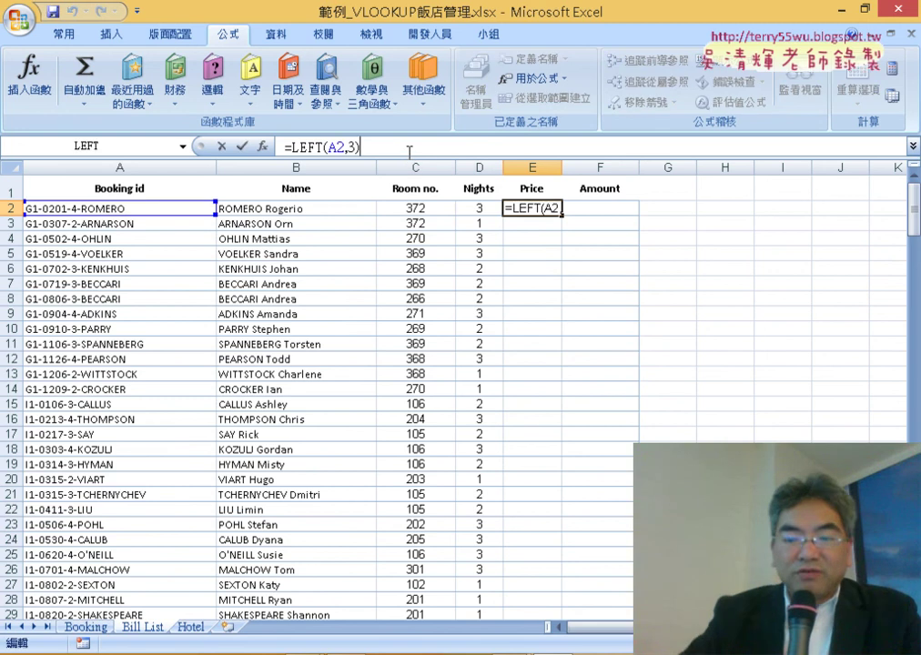
pyautogui.write('&')
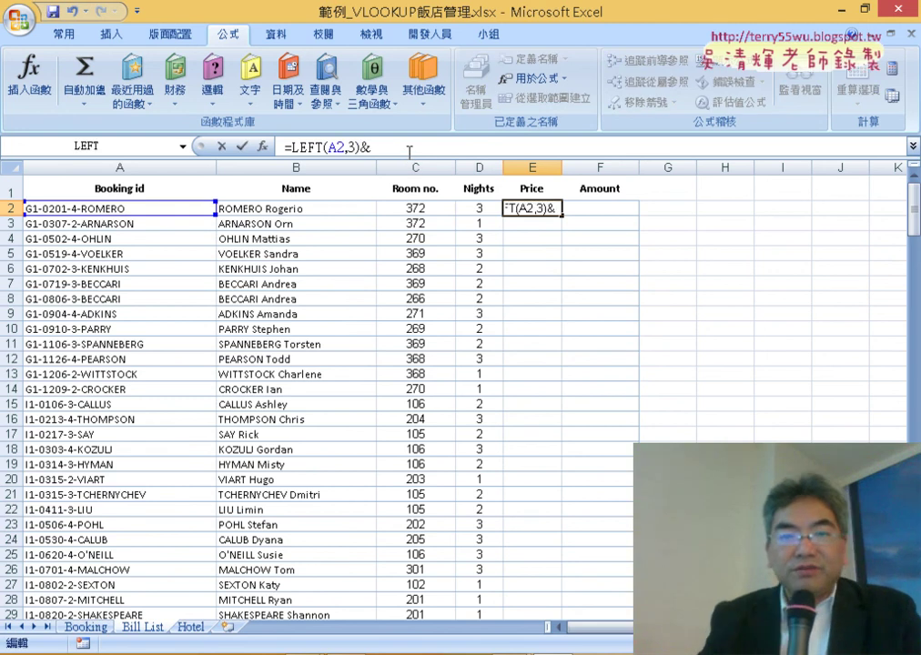
pyautogui.click(387, 207)
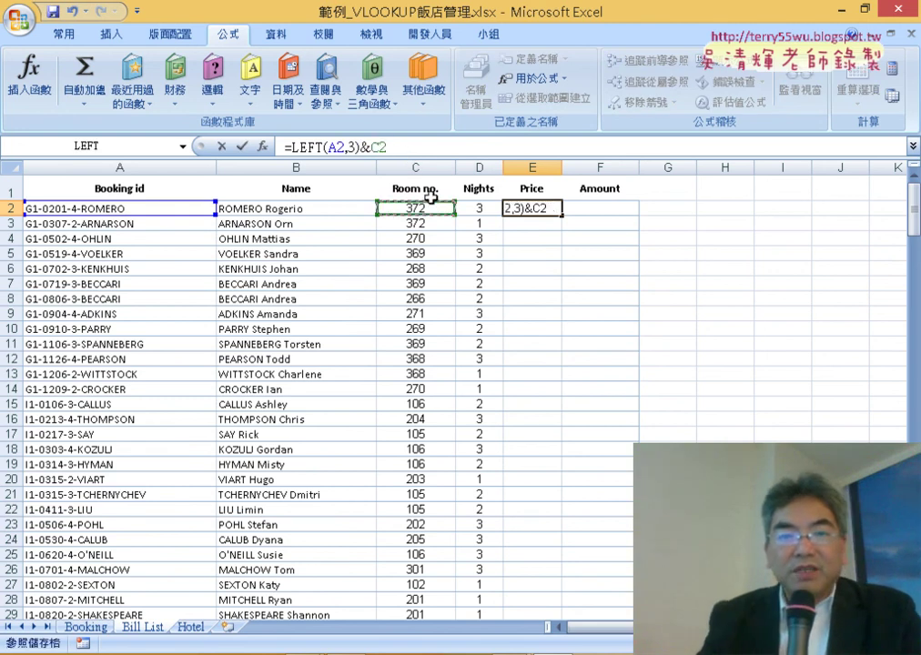
pyautogui.click(243, 147)
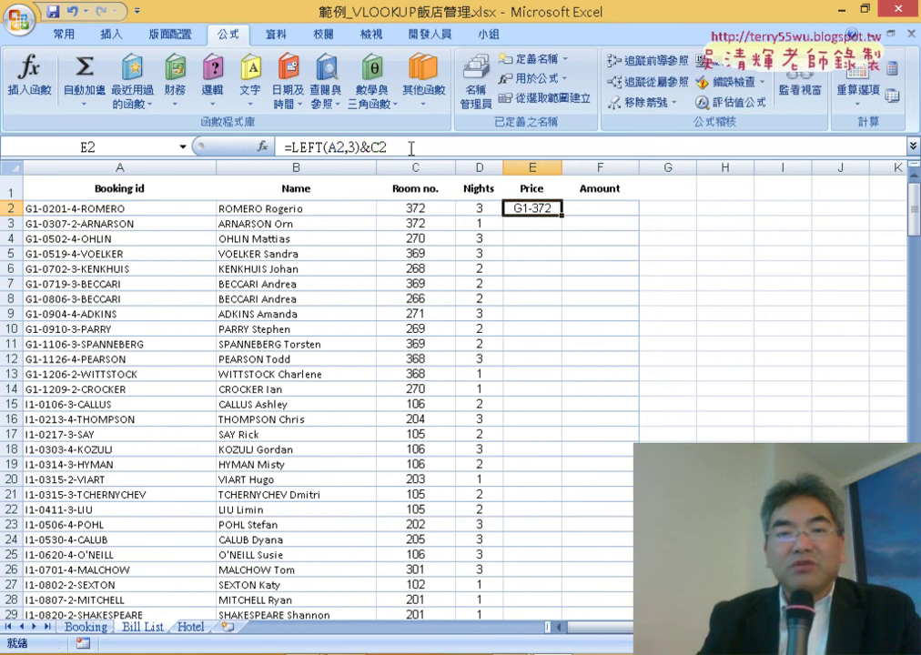
# Cut LEFT(A2,3)&C2 from E2 and insert VLOOKUP from the Lookup & Reference functions.
pyautogui.moveTo(410, 148); pyautogui.dragTo(293, 148)
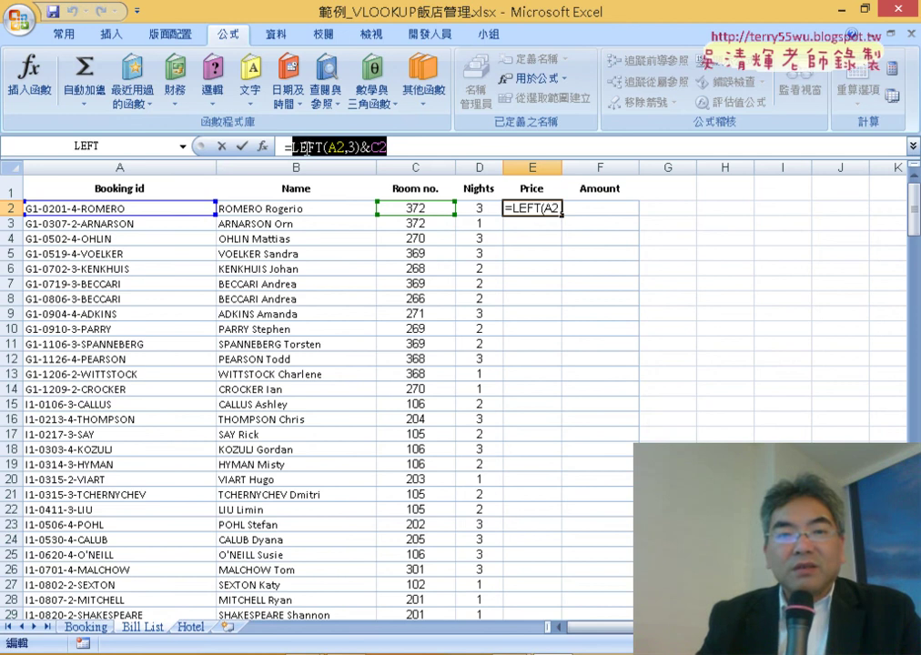
pyautogui.rightClick(321, 147)
pyautogui.click(362, 162)
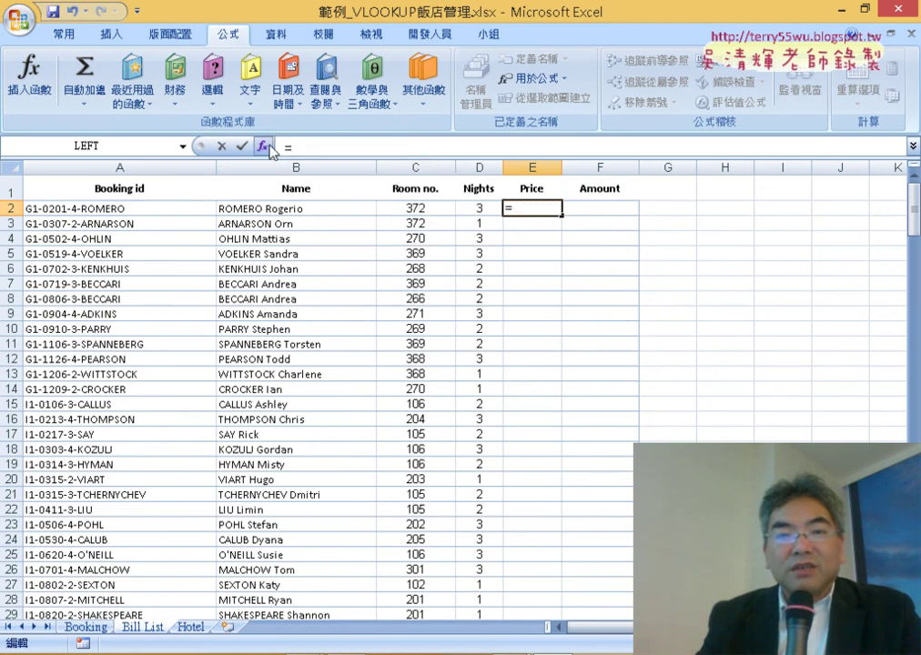
pyautogui.click(267, 145)
pyautogui.moveTo(651, 253); pyautogui.dragTo(652, 289)
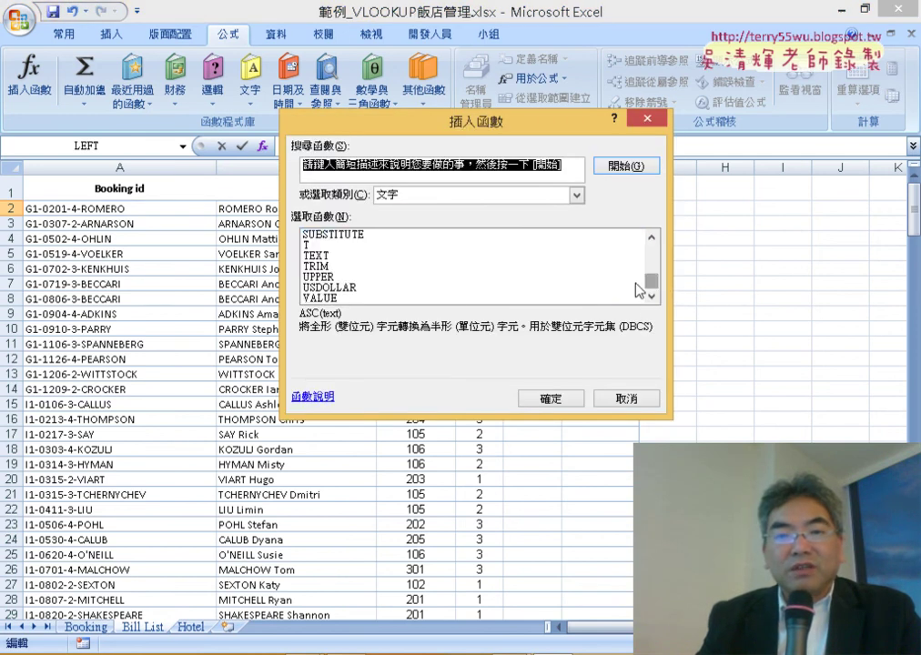
pyautogui.click(367, 298)
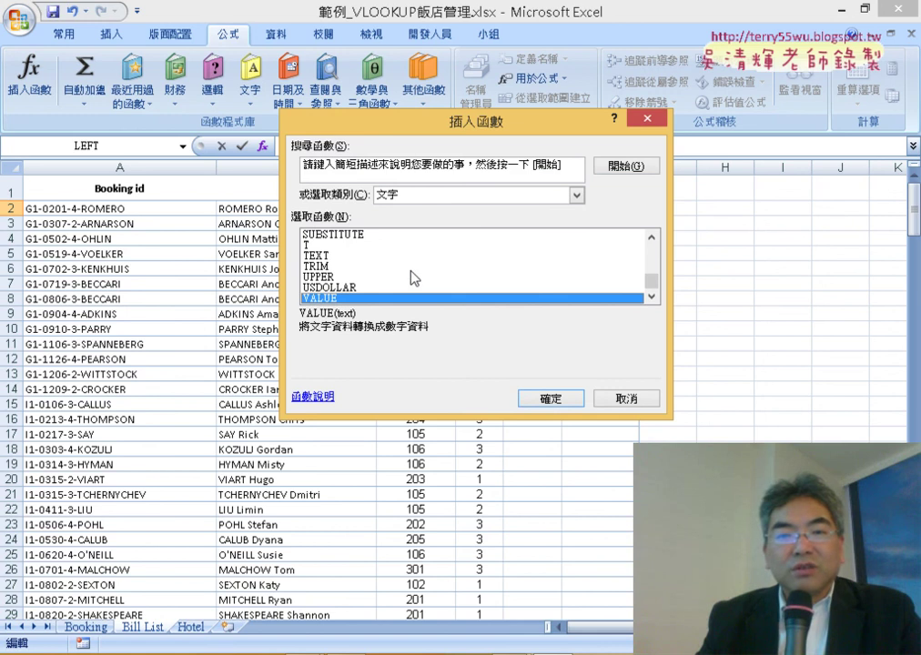
pyautogui.click(439, 195)
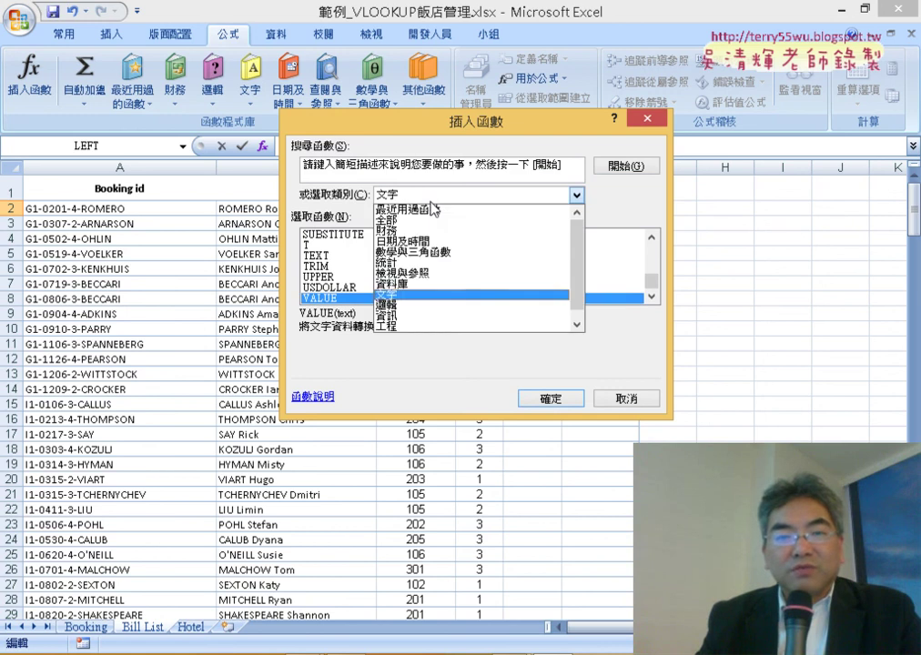
pyautogui.click(438, 274)
pyautogui.scroll(-4, 474, 292)
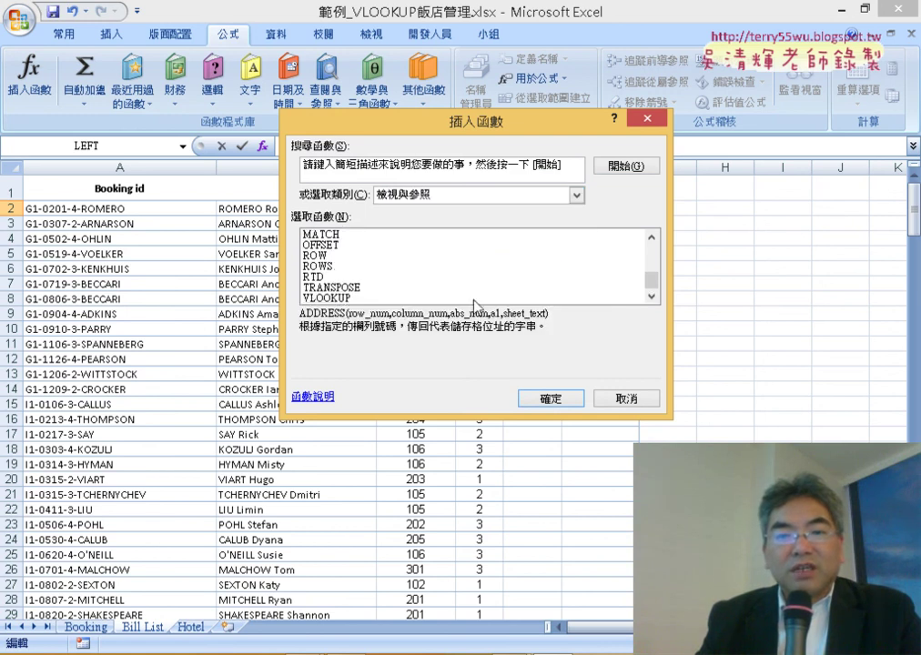
pyautogui.doubleClick(416, 297)
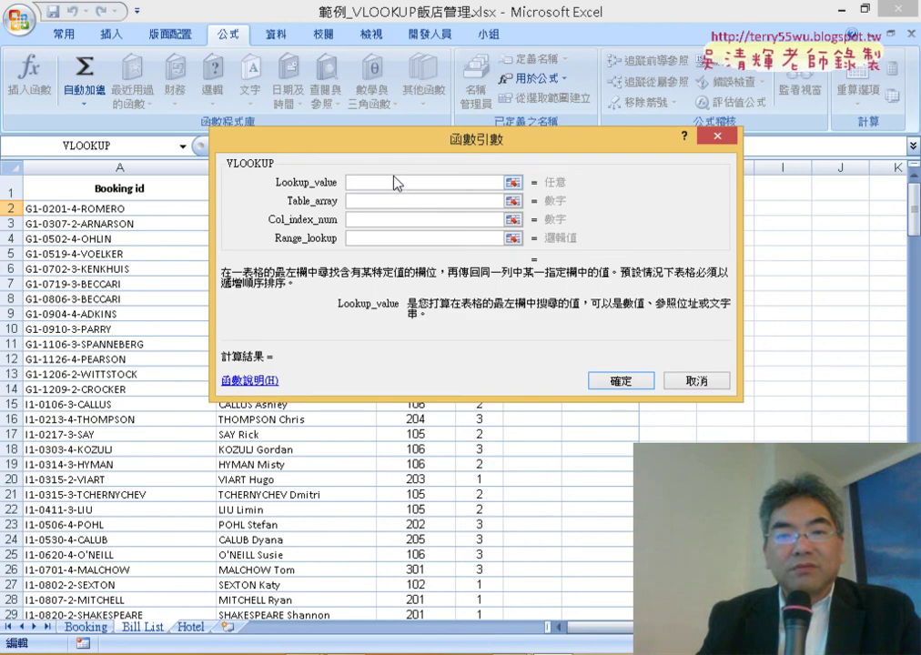
# Paste LEFT(A2,3)&C2 as the VLOOKUP lookup value.
pyautogui.rightClick(395, 183)
pyautogui.click(437, 232)
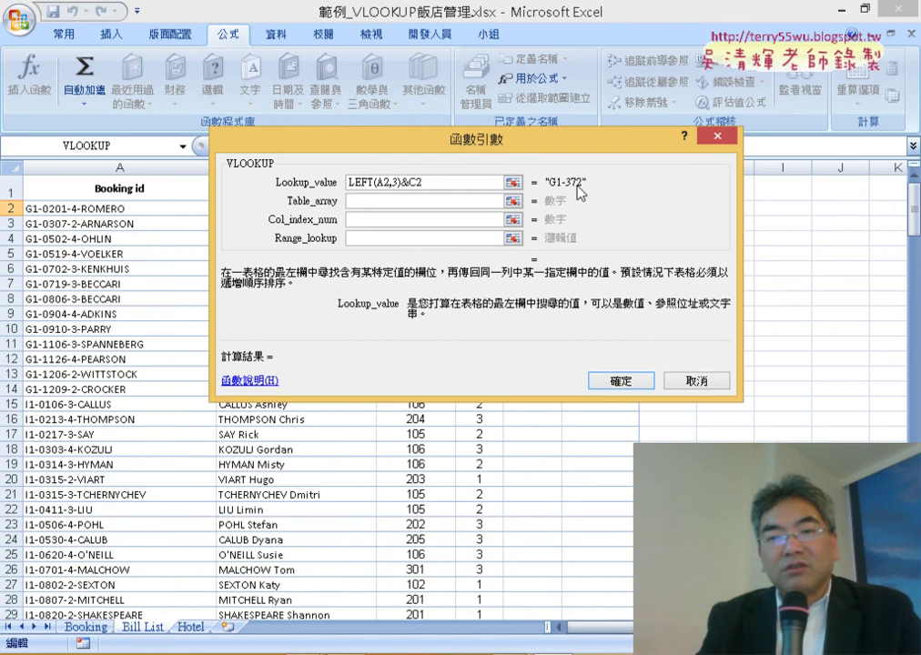
pyautogui.click(403, 202)
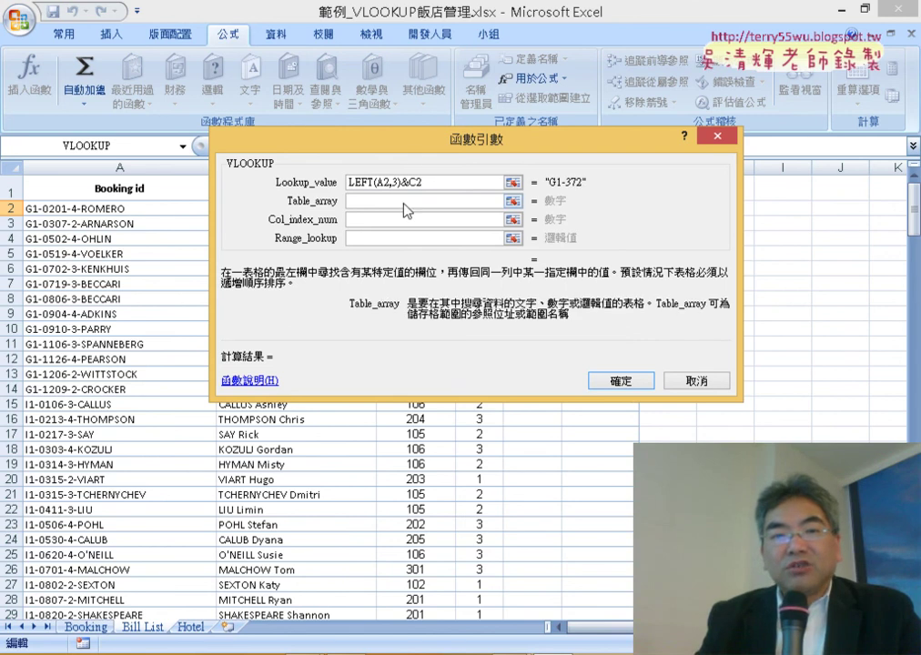
pyautogui.moveTo(414, 152); pyautogui.dragTo(416, 293)
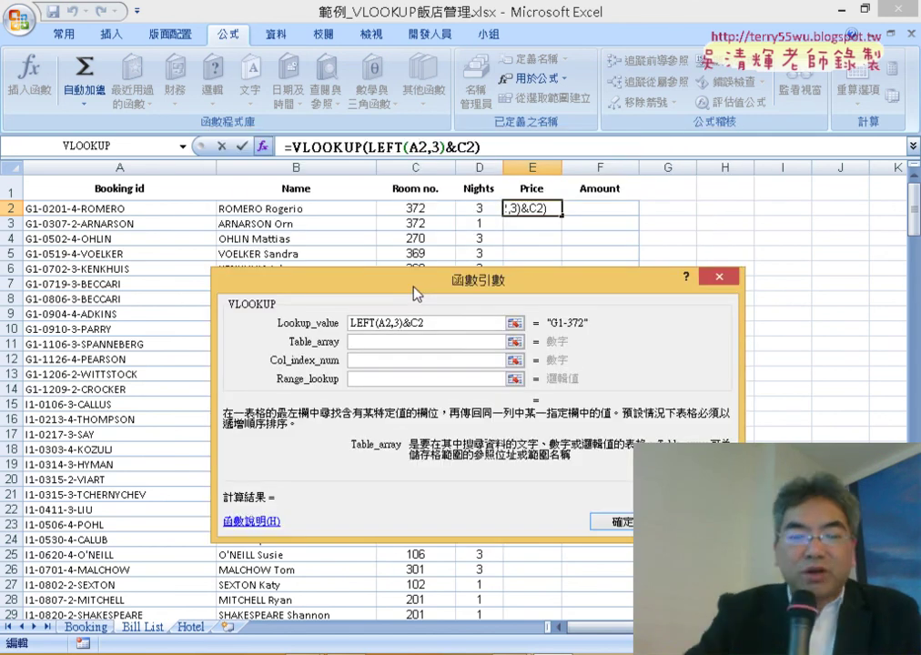
# Use LookupPrice as the table, column 2 and range lookup 0, so E2 returns 3,800.
pyautogui.press('F3')
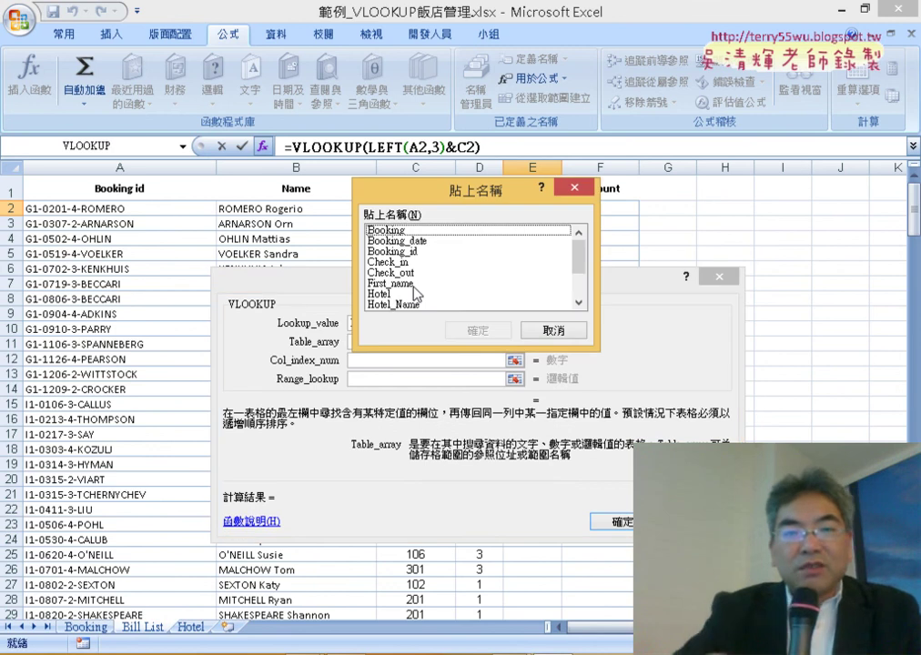
pyautogui.scroll(-2, 414, 273)
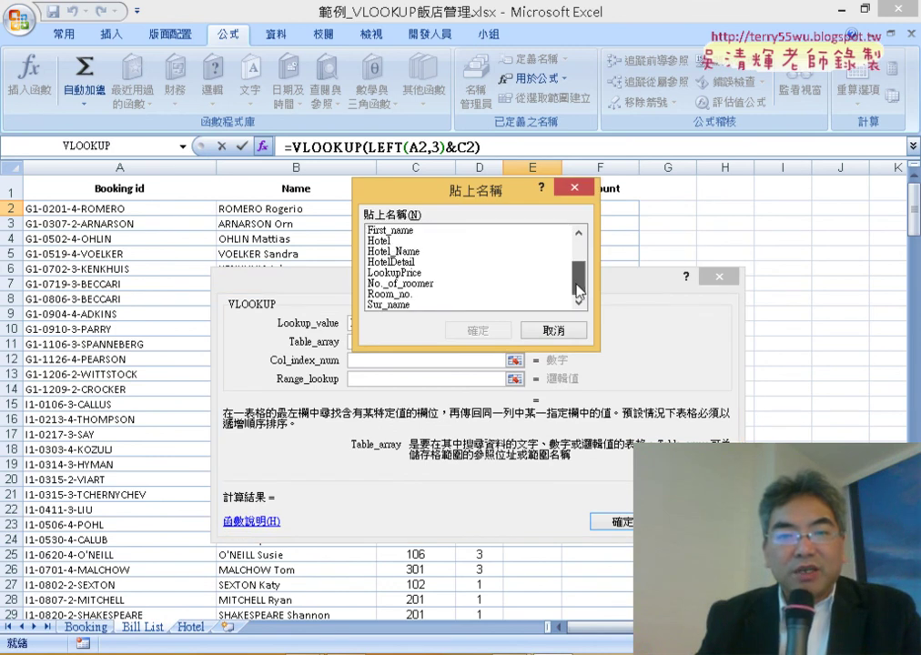
pyautogui.click(405, 273)
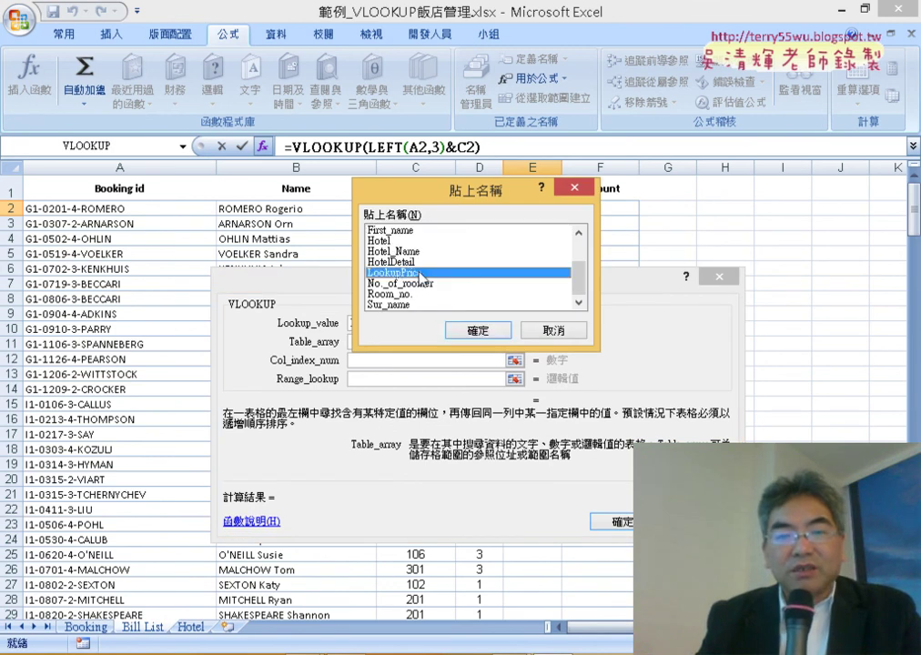
pyautogui.click(477, 330)
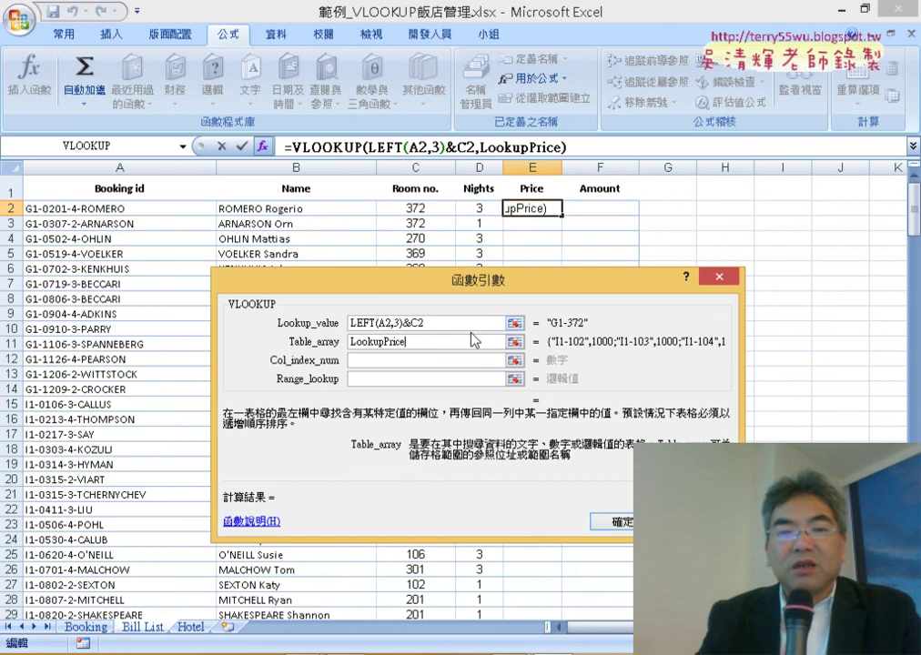
pyautogui.click(388, 370)
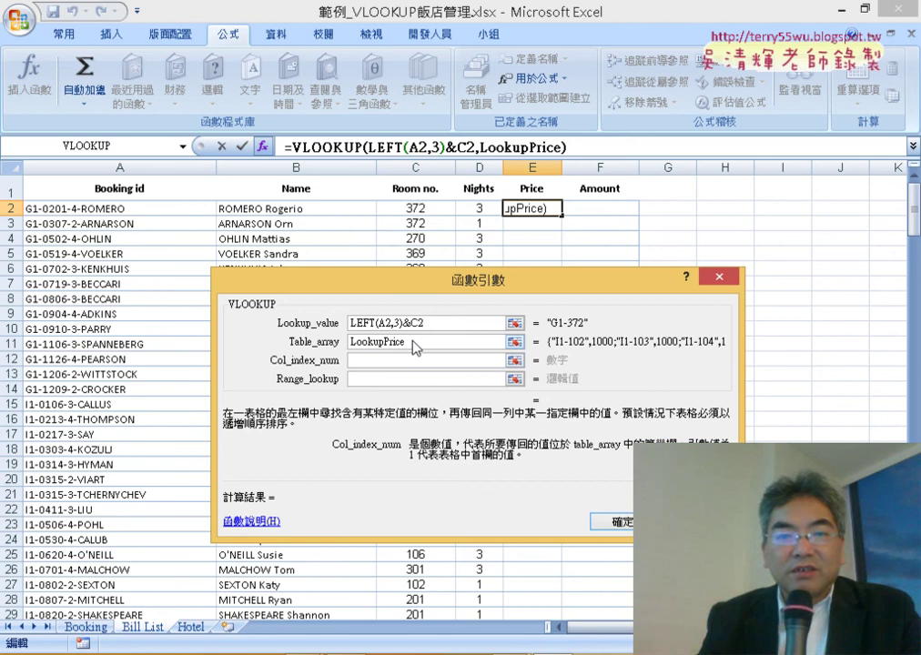
pyautogui.click(417, 344)
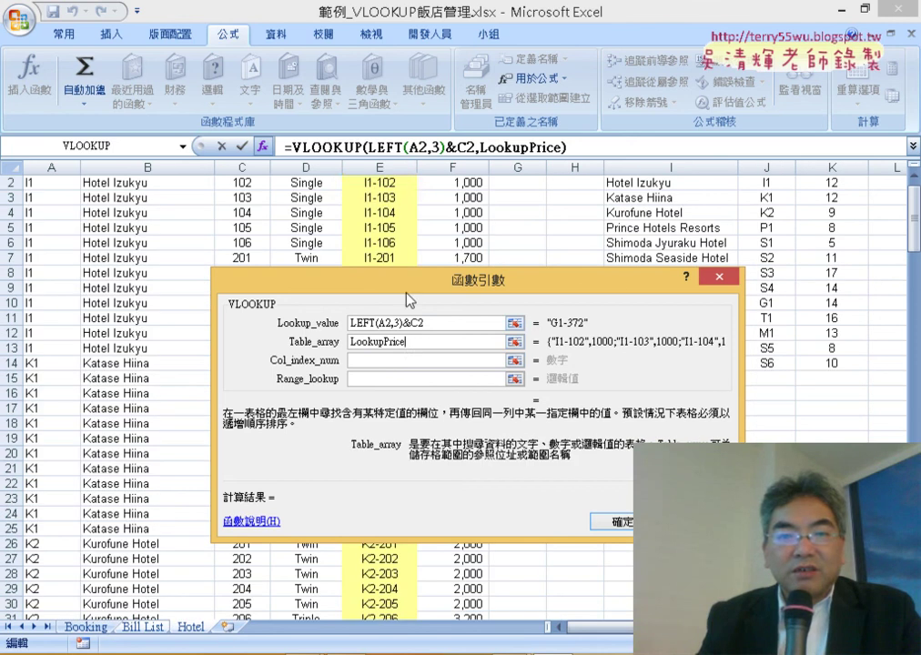
pyautogui.click(355, 362)
pyautogui.write('2')
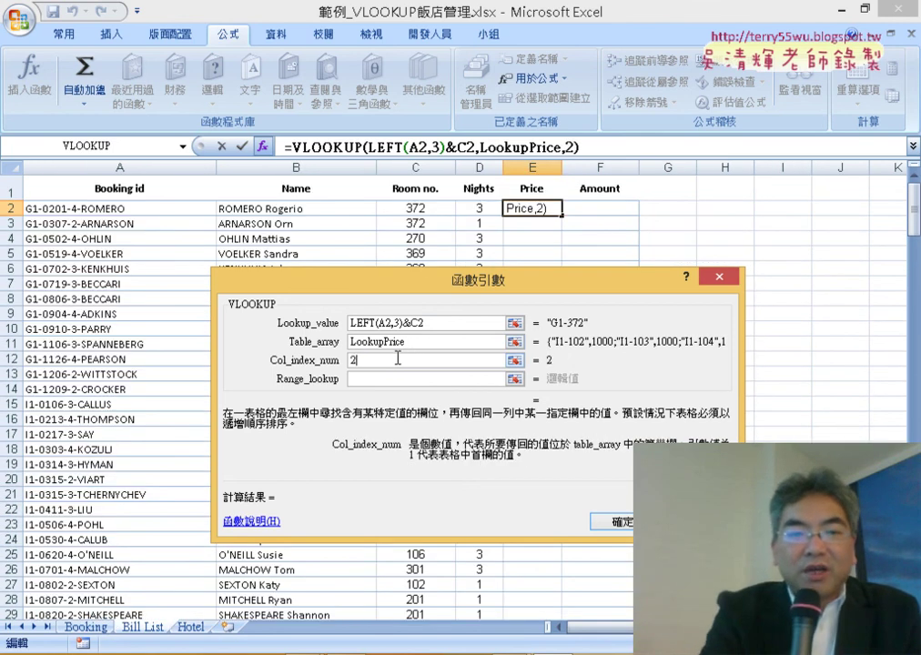
pyautogui.press('Tab')
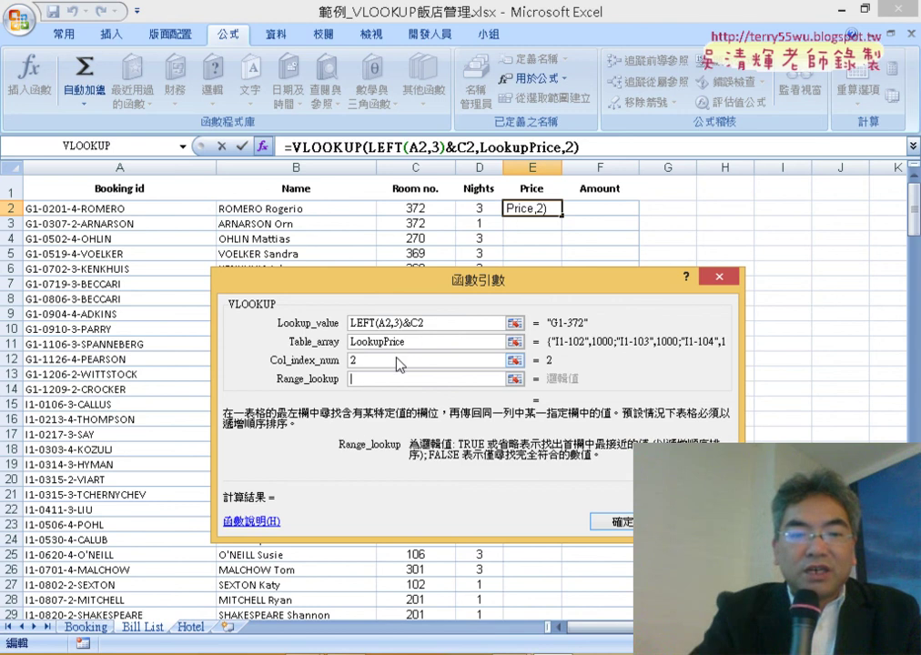
pyautogui.write('0')
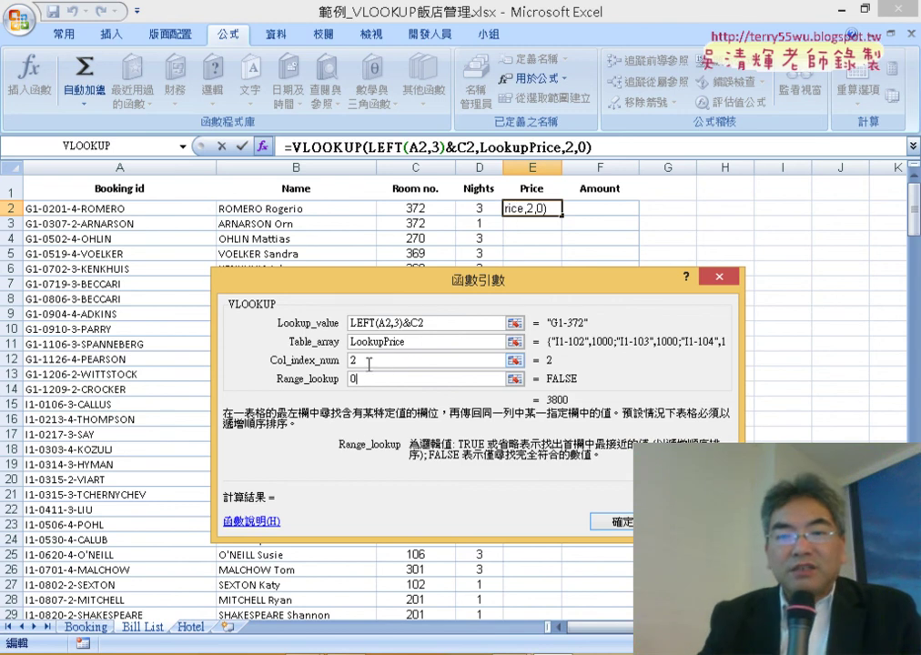
pyautogui.click(628, 523)
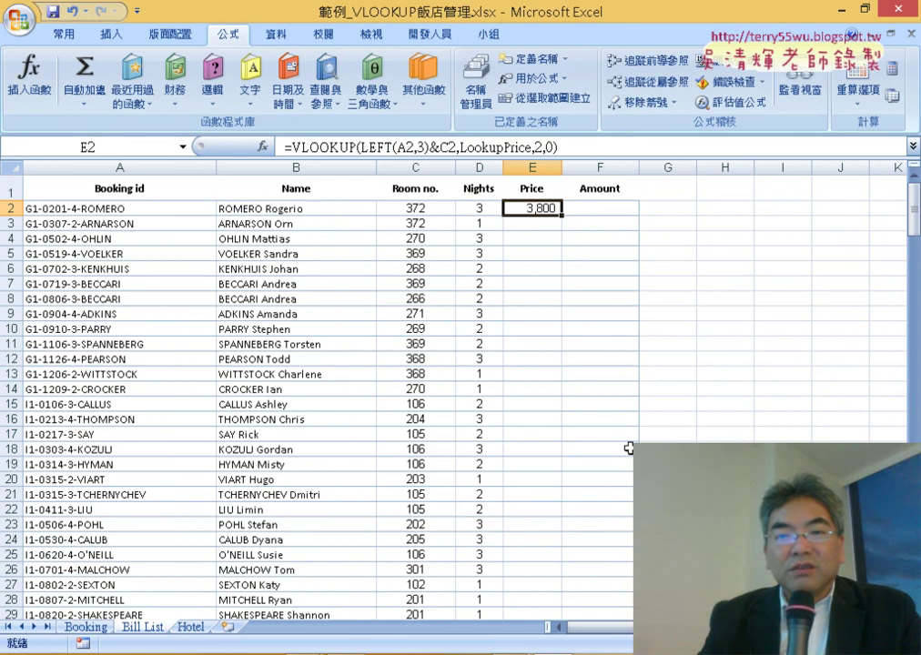
# Fill the E2 price formula down the Price column and scroll to check the results.
pyautogui.doubleClick(564, 216)
pyautogui.scroll(-8, 567, 228)
pyautogui.scroll(-9, 570, 250)
pyautogui.scroll(-8, 574, 251)
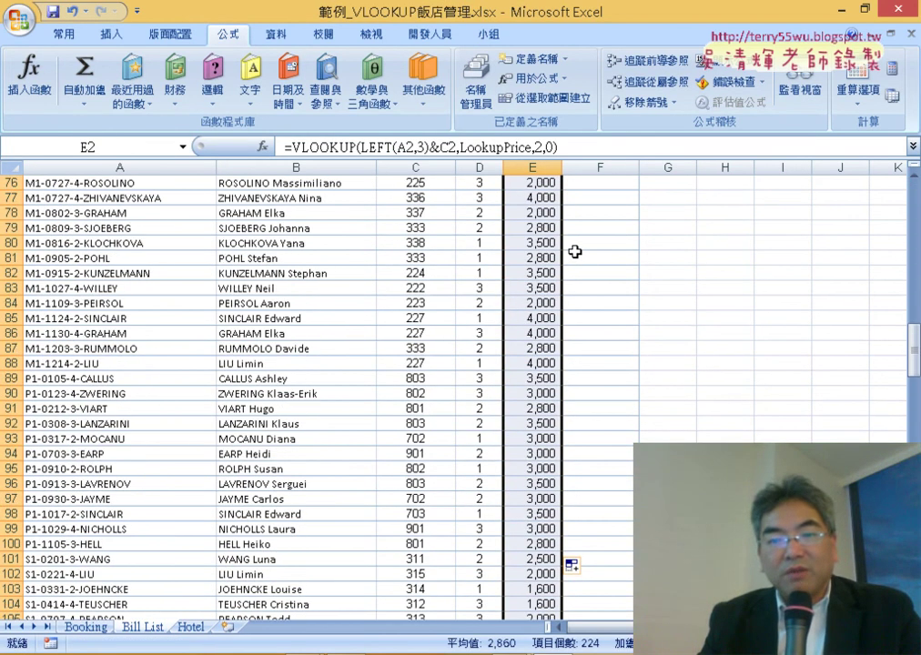
pyautogui.scroll(-8, 577, 247)
pyautogui.scroll(-7, 578, 246)
pyautogui.scroll(8, 581, 242)
pyautogui.scroll(6, 580, 242)
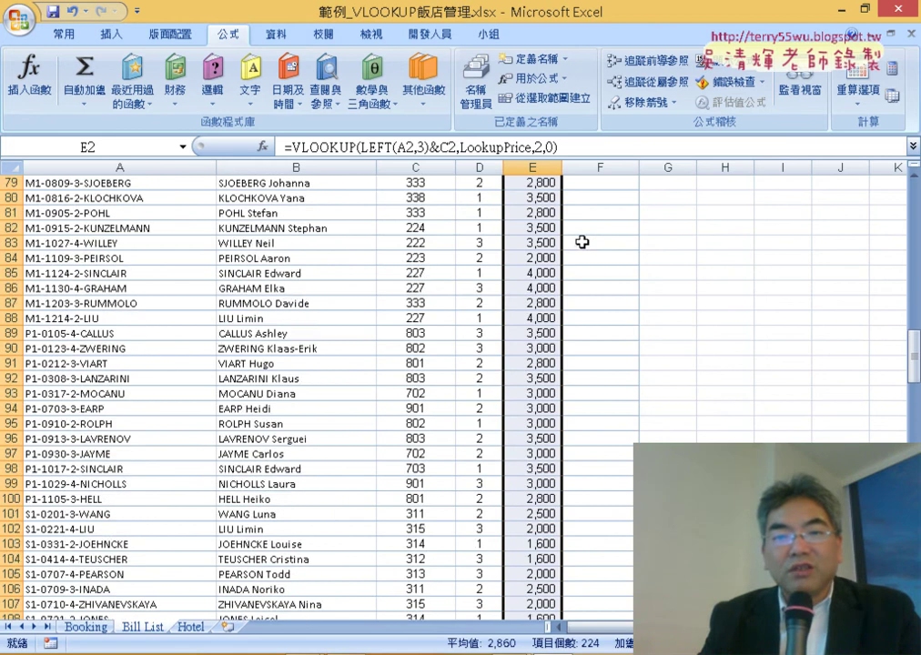
pyautogui.scroll(14, 584, 247)
pyautogui.scroll(5, 583, 247)
pyautogui.scroll(7, 584, 248)
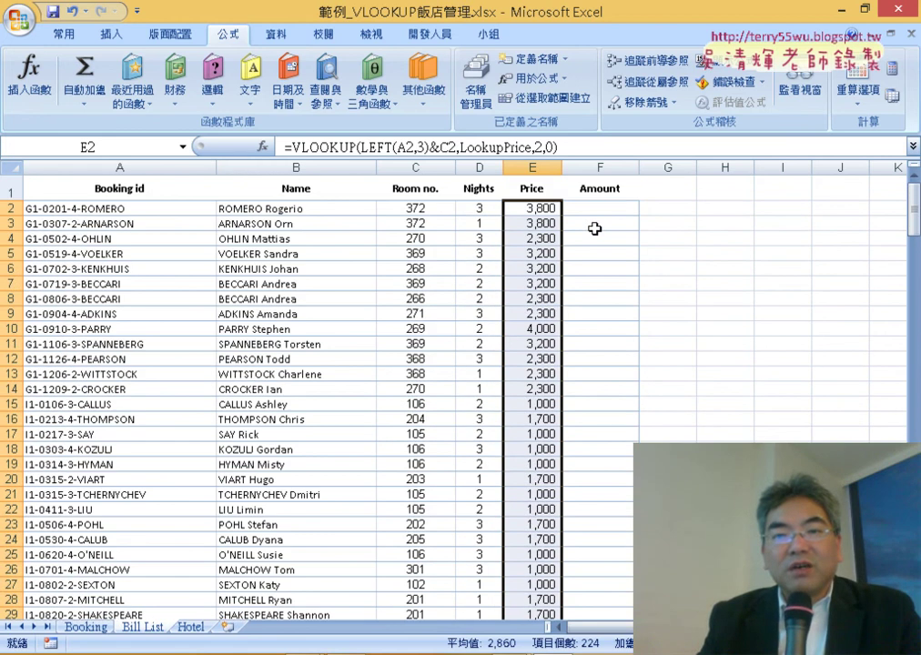
# Enter =D2*E2 in F2 and fill it down the Amount column, starting at $11,400.
pyautogui.click(596, 209)
pyautogui.click(332, 144)
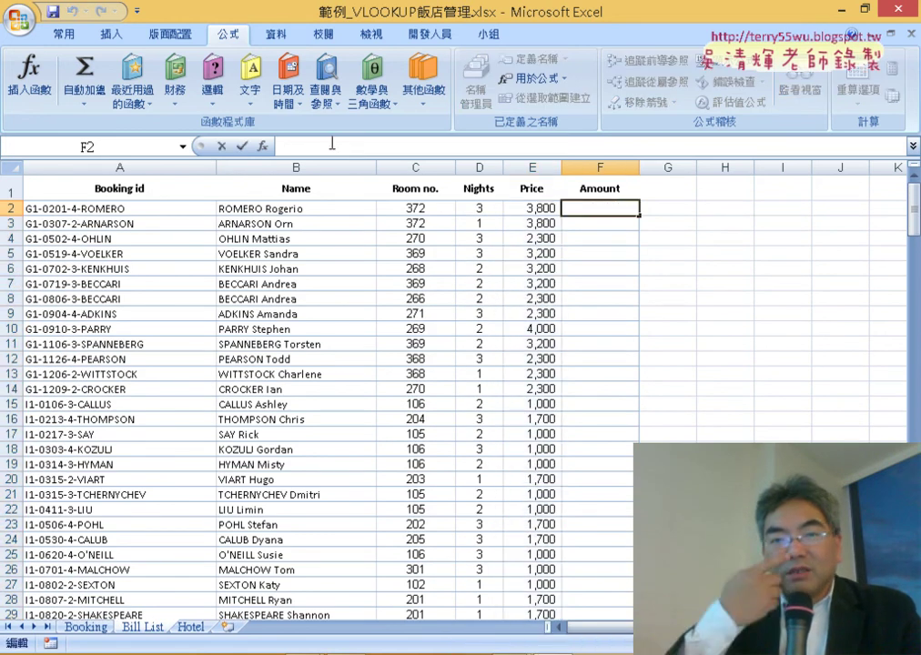
pyautogui.write('=')
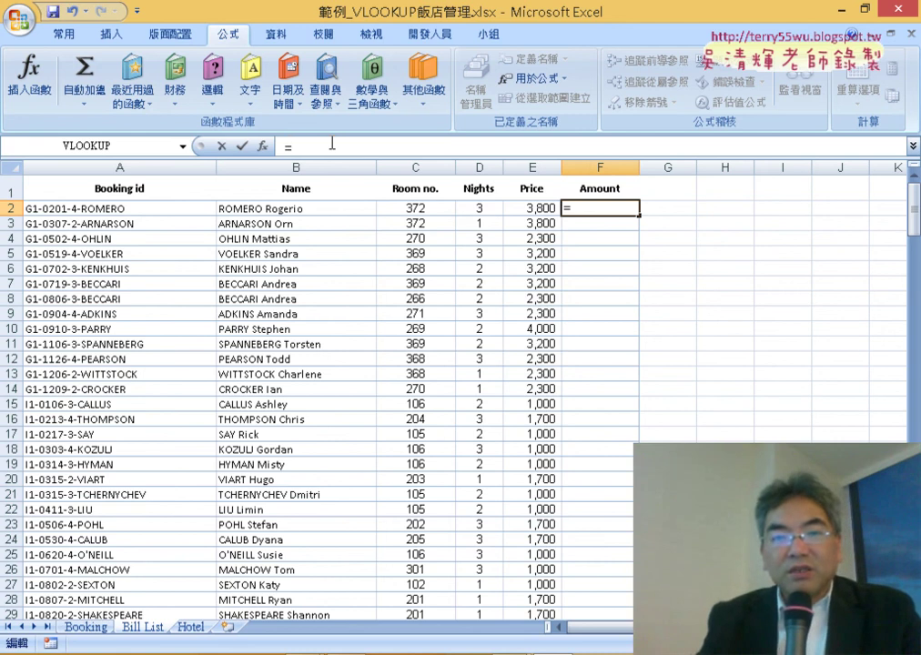
pyautogui.click(496, 209)
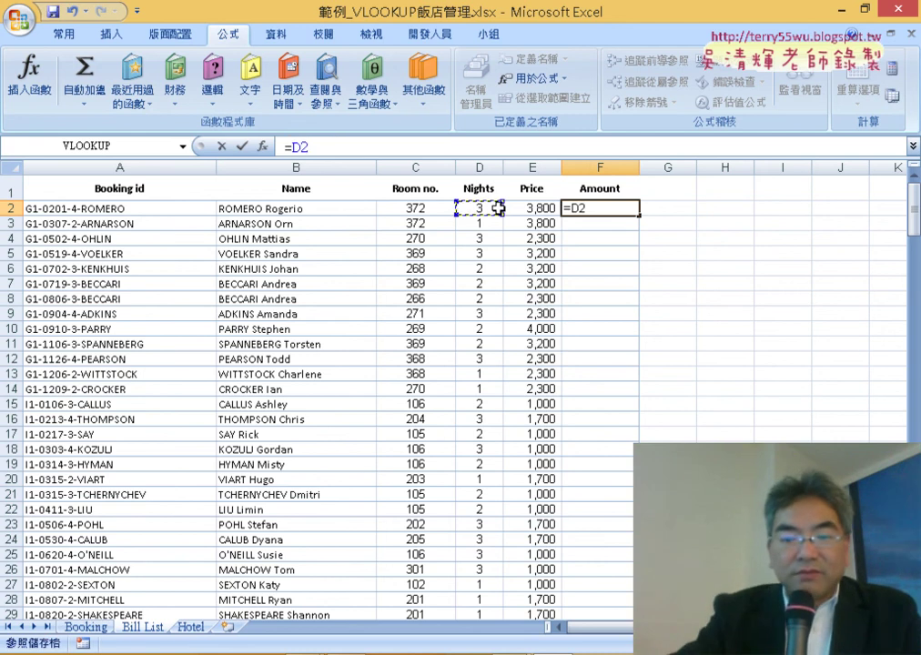
pyautogui.write('*')
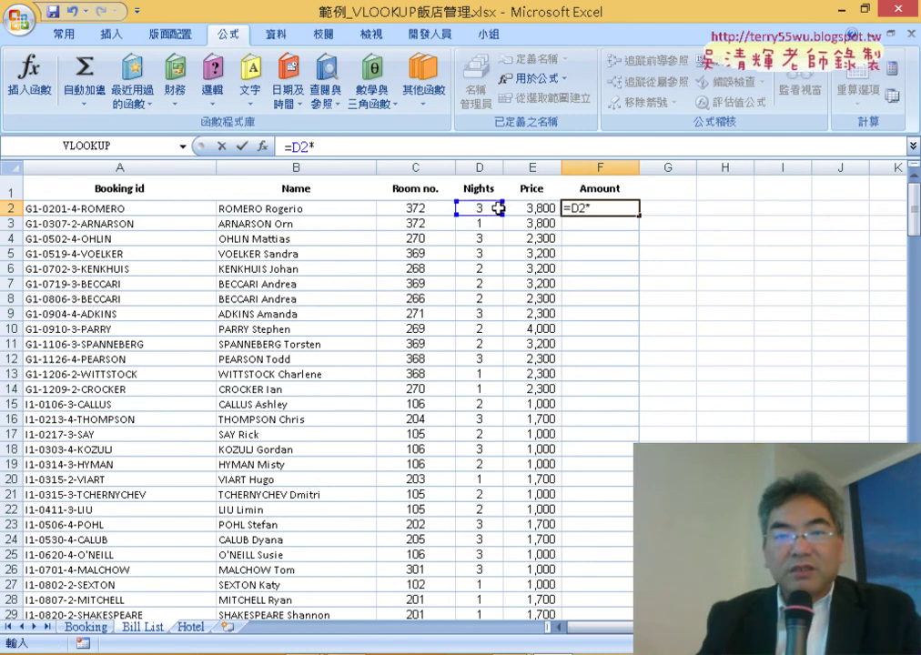
pyautogui.click(533, 208)
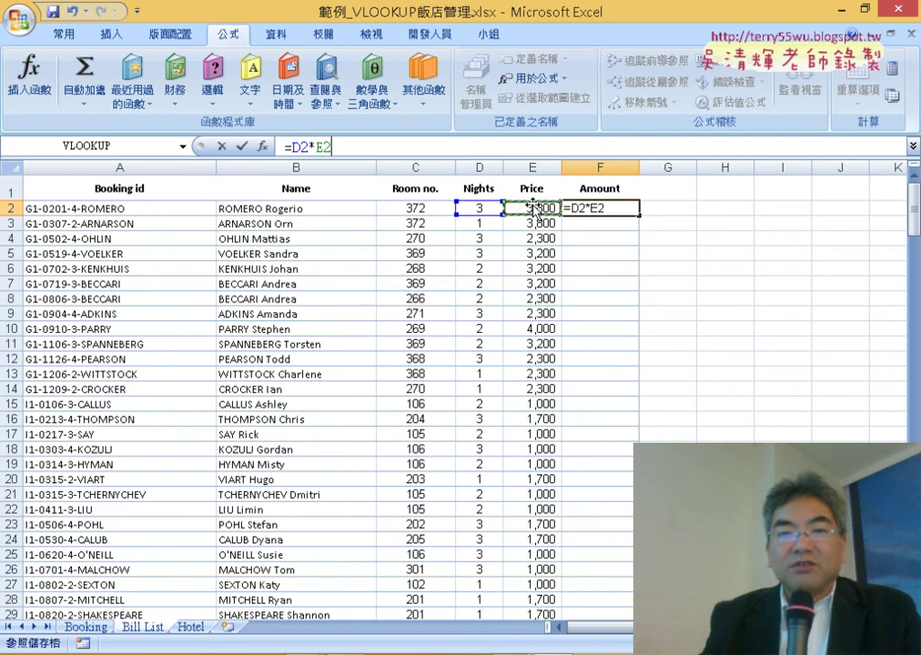
pyautogui.hotkey('ctrl', 'Return')
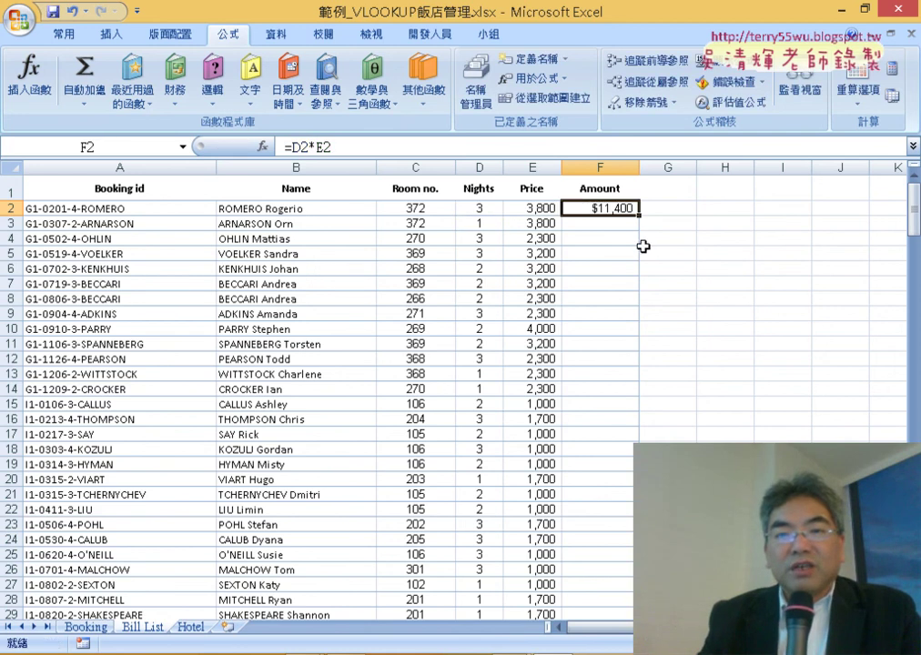
pyautogui.doubleClick(640, 217)
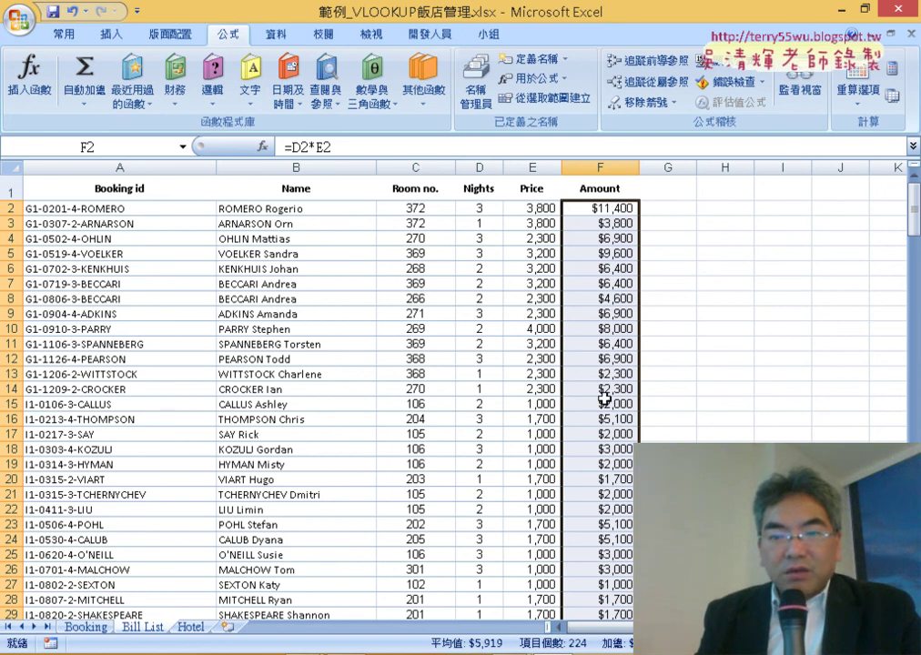
pyautogui.click(620, 208)
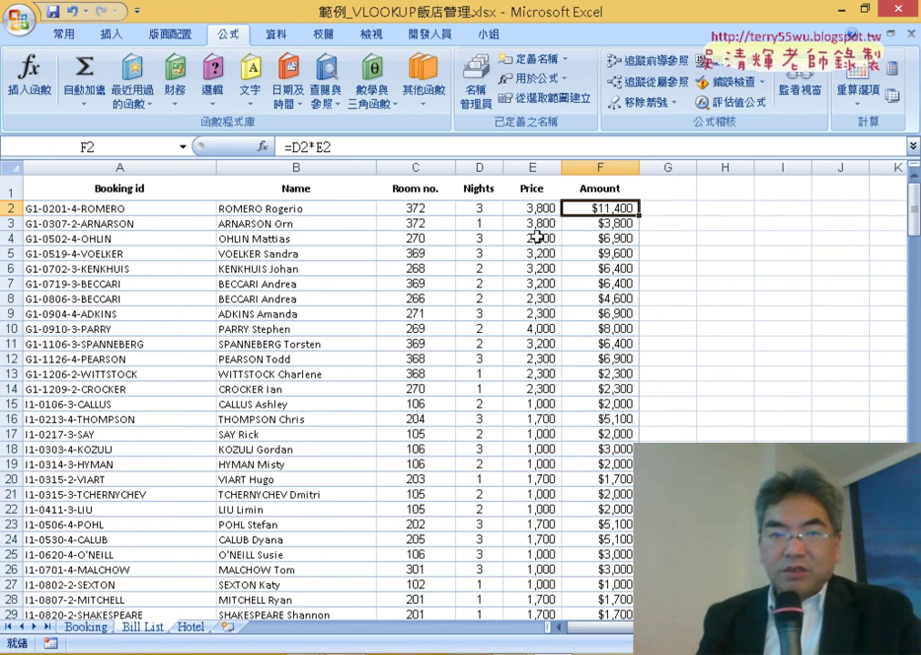
pyautogui.click(288, 209)
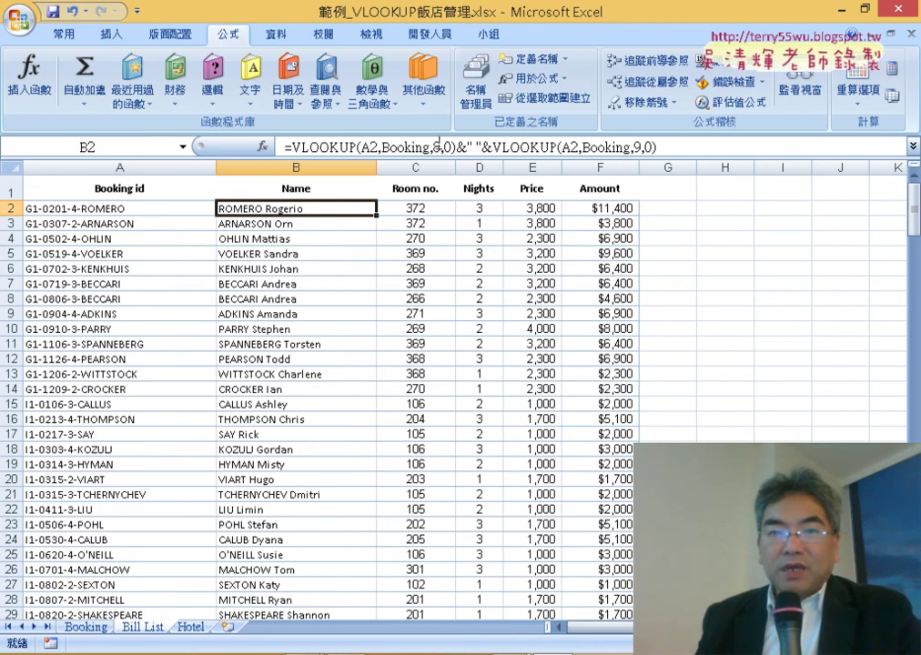
pyautogui.click(432, 211)
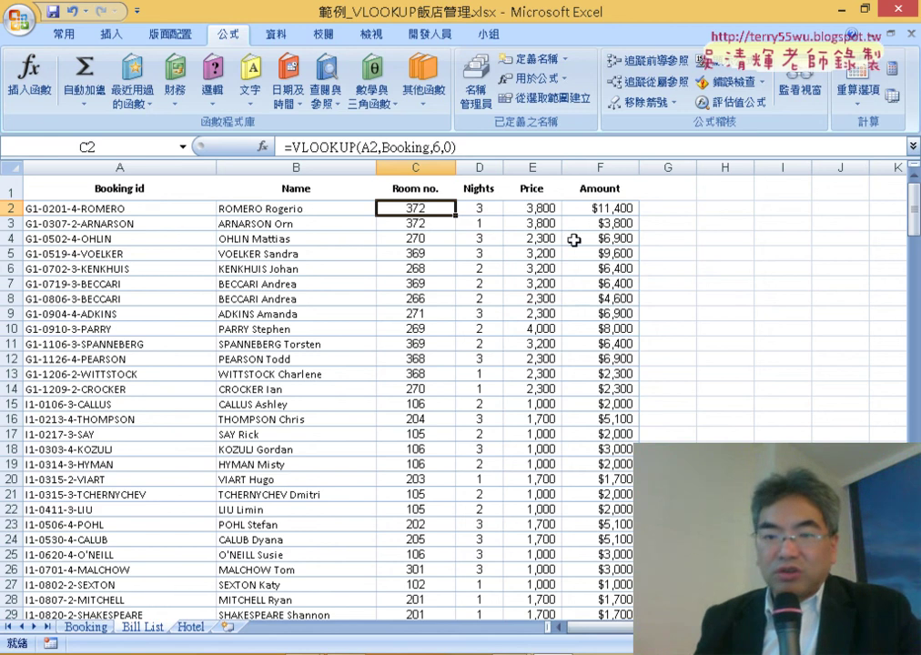
pyautogui.moveTo(535, 563)
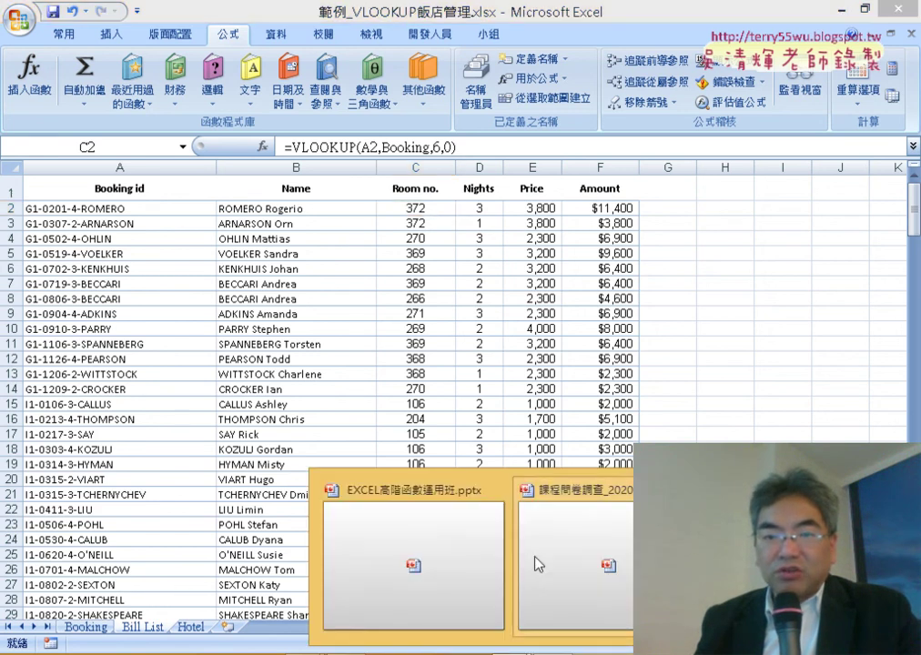
# Bring up EXCEL高階函數運用班.pptx and move to slide 59's Bill List formula recap.
pyautogui.click(470, 569)
pyautogui.scroll(-1, 533, 380)
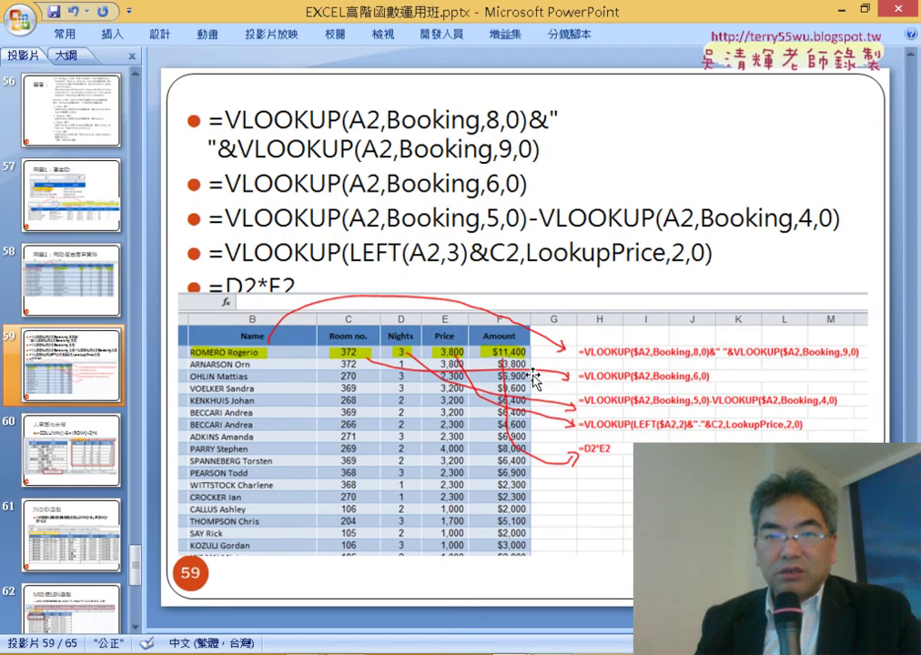